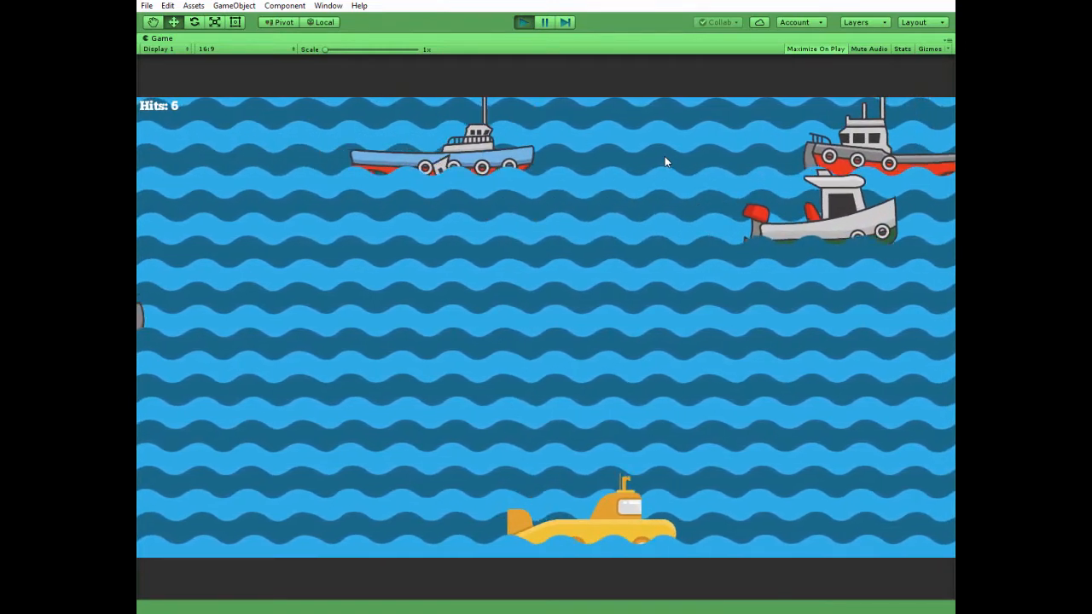
Stop Play mode, inspect the BoatSpawner object and open BoatSpawnerControl in MonoDevelop.
key(ctrl+p)
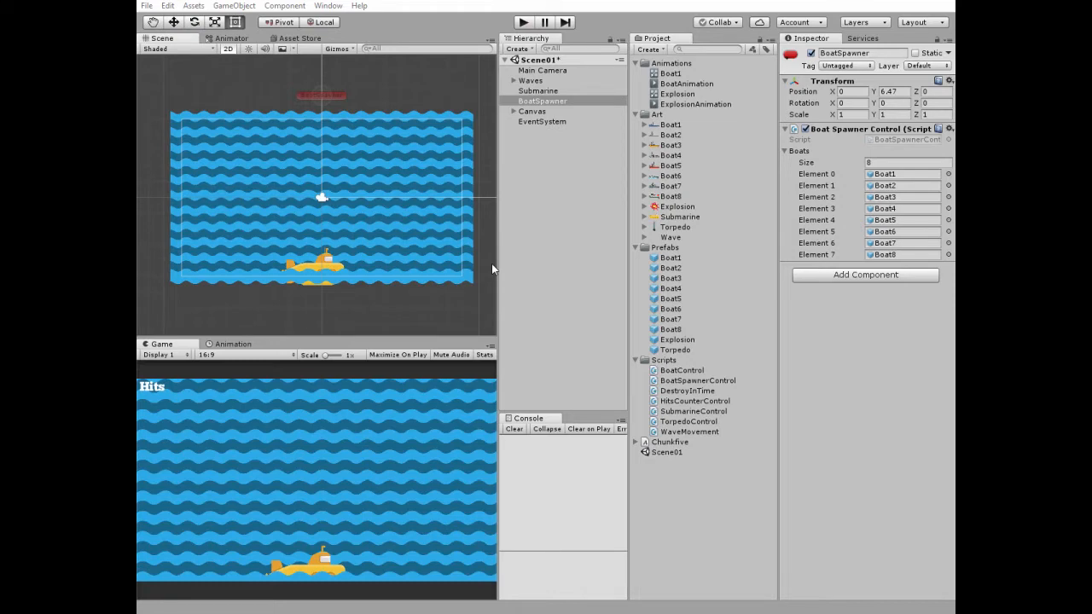
click(538, 90)
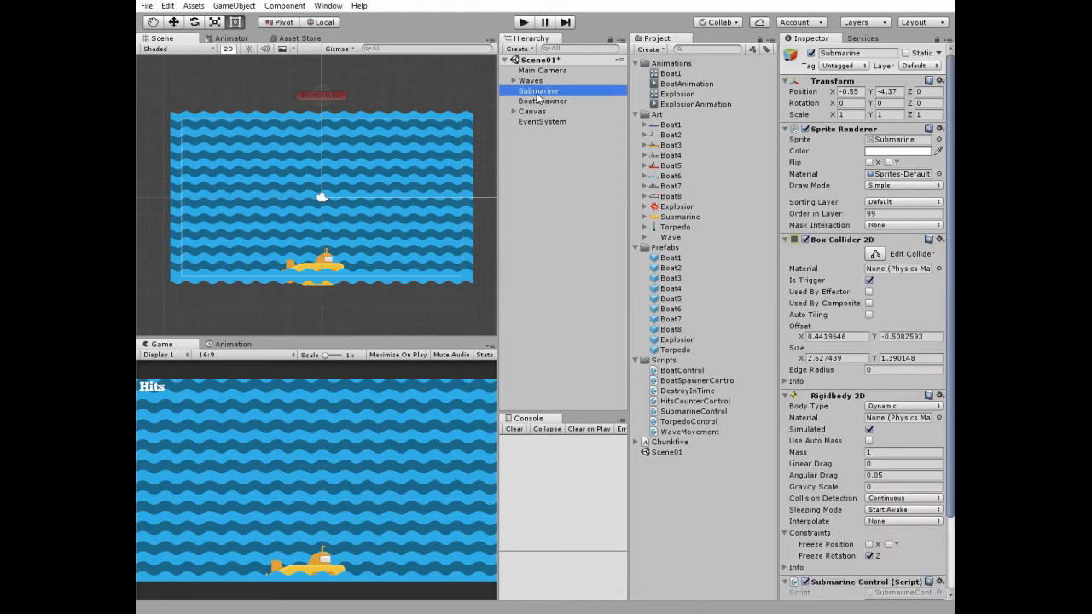
click(542, 101)
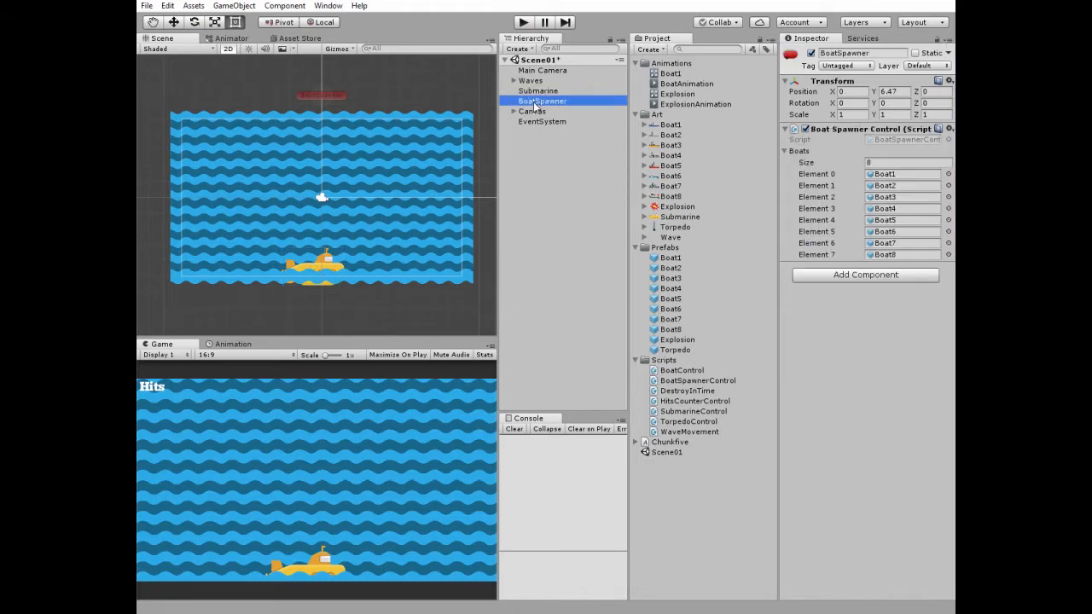
scroll(359, 112, up, 2)
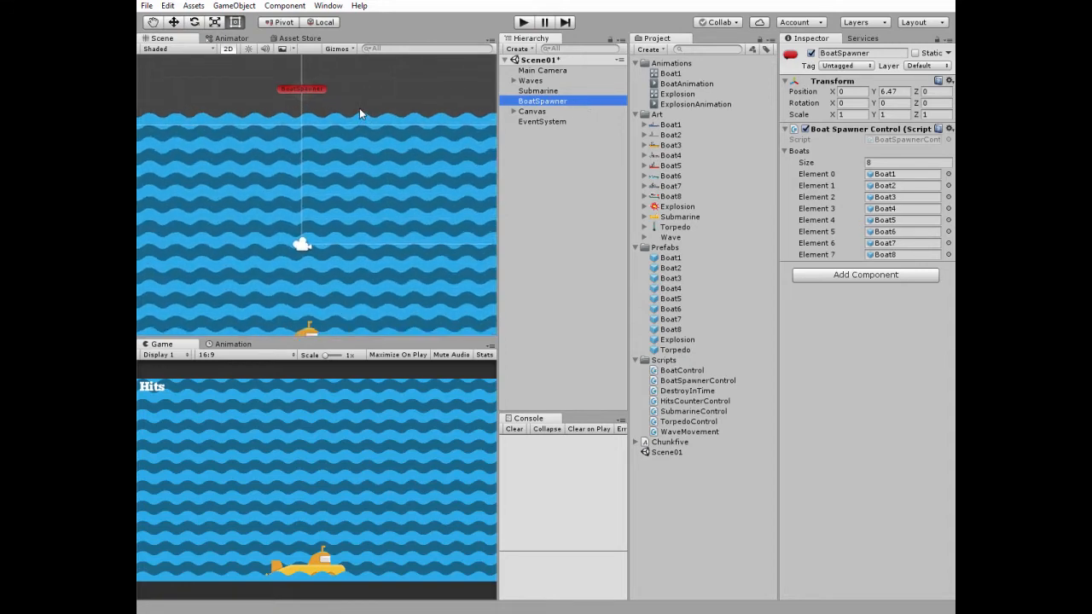
middle_drag(359, 112, 372, 155)
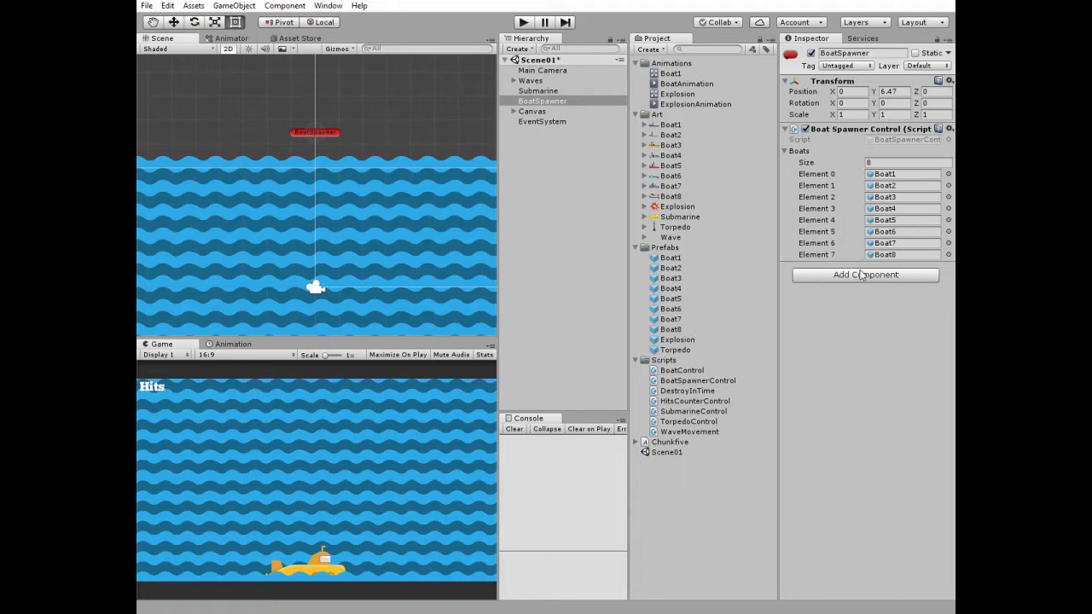
double_click(698, 381)
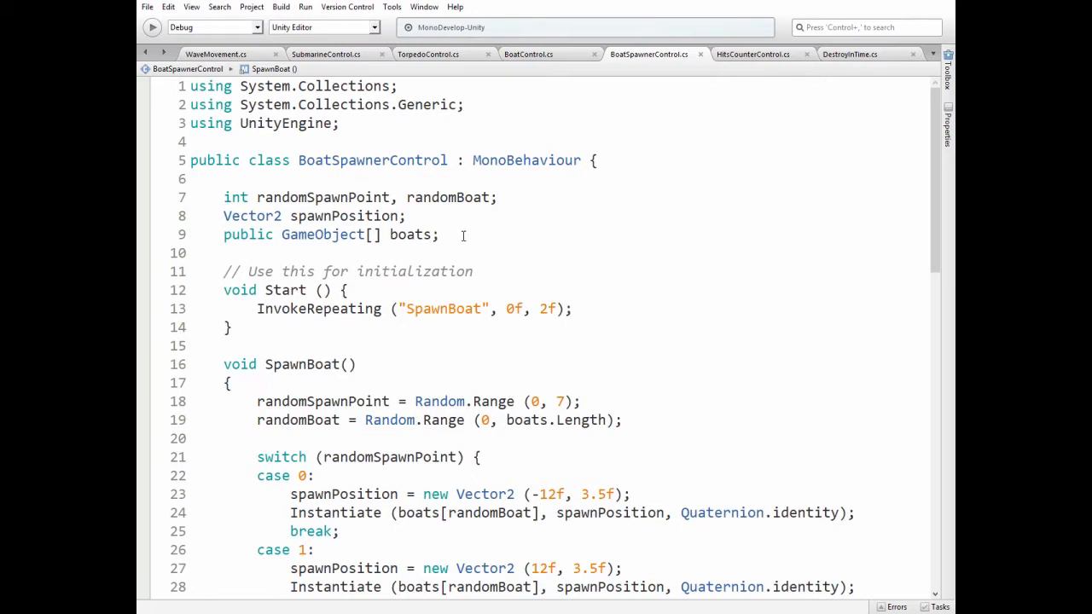
scroll(463, 235, down, 2)
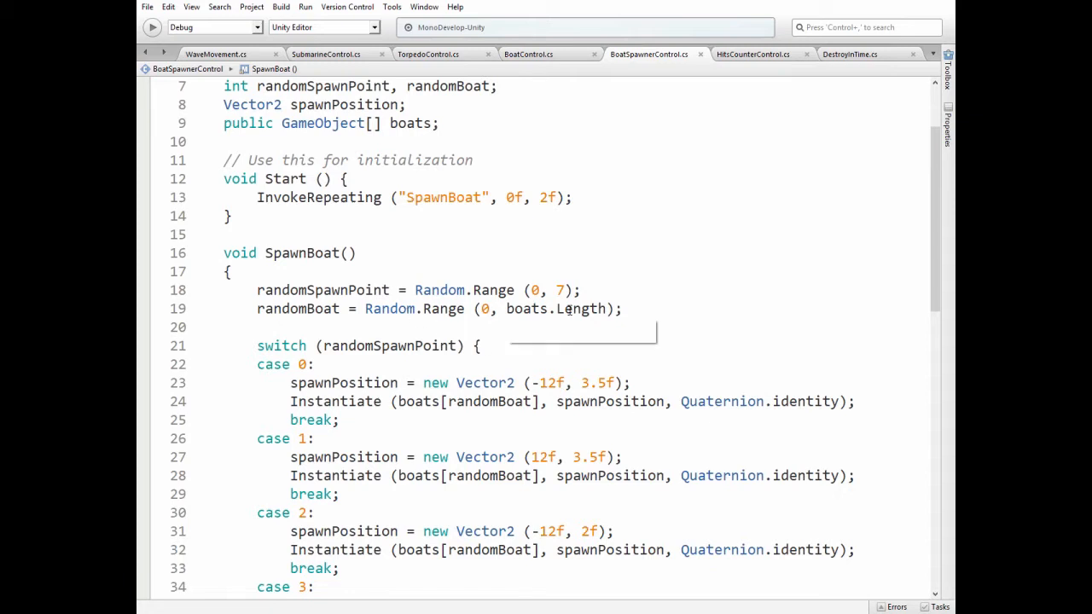
Review the random boat range and spawn cases, then return to the Unity editor.
click(493, 308)
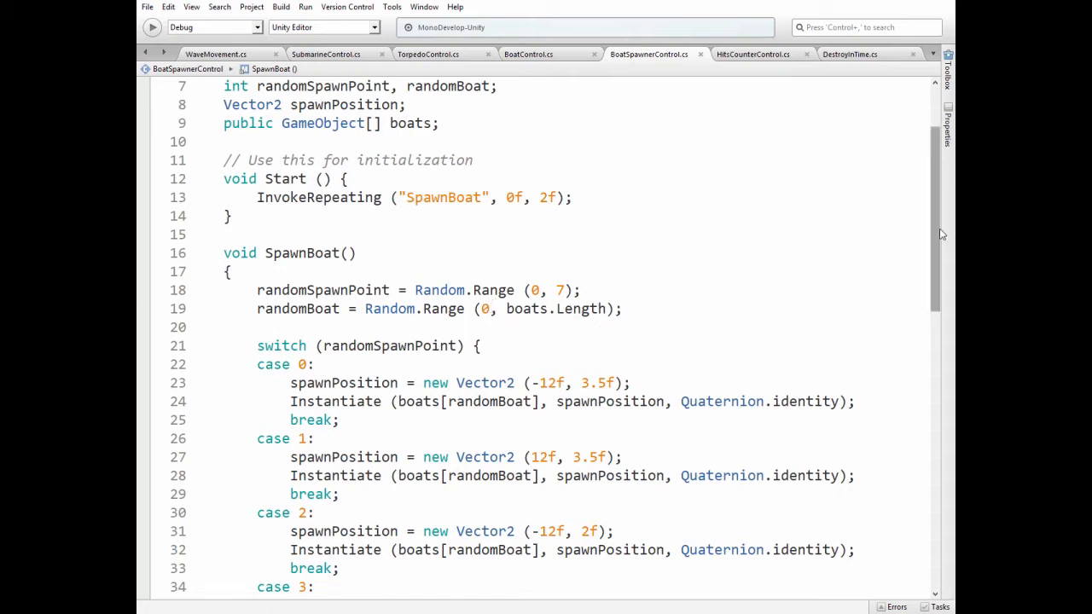
drag(936, 235, 945, 314)
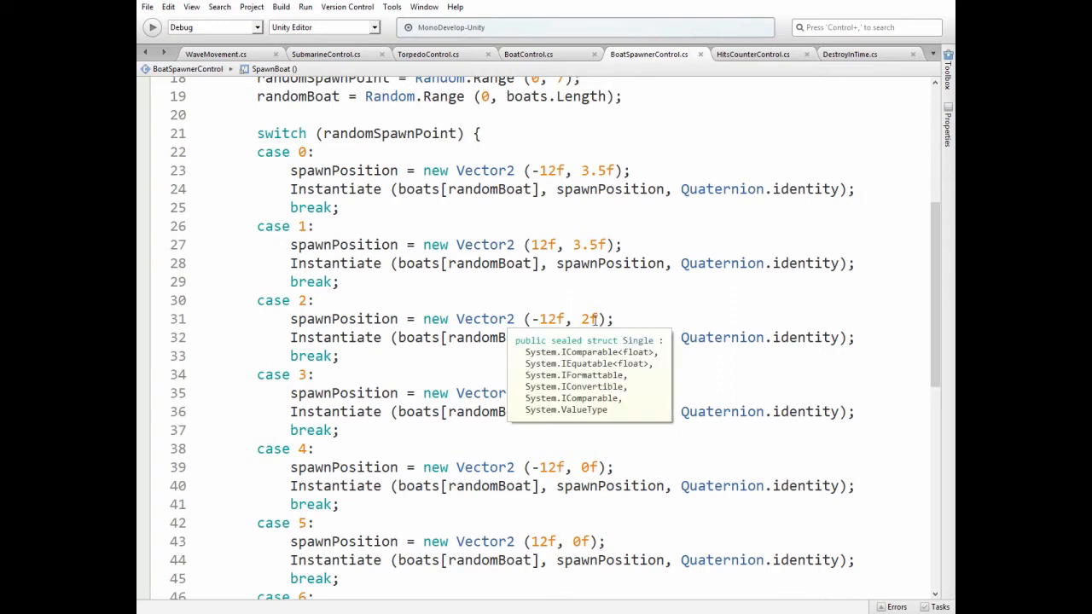
scroll(540, 319, down, 2)
scroll(464, 381, down, 2)
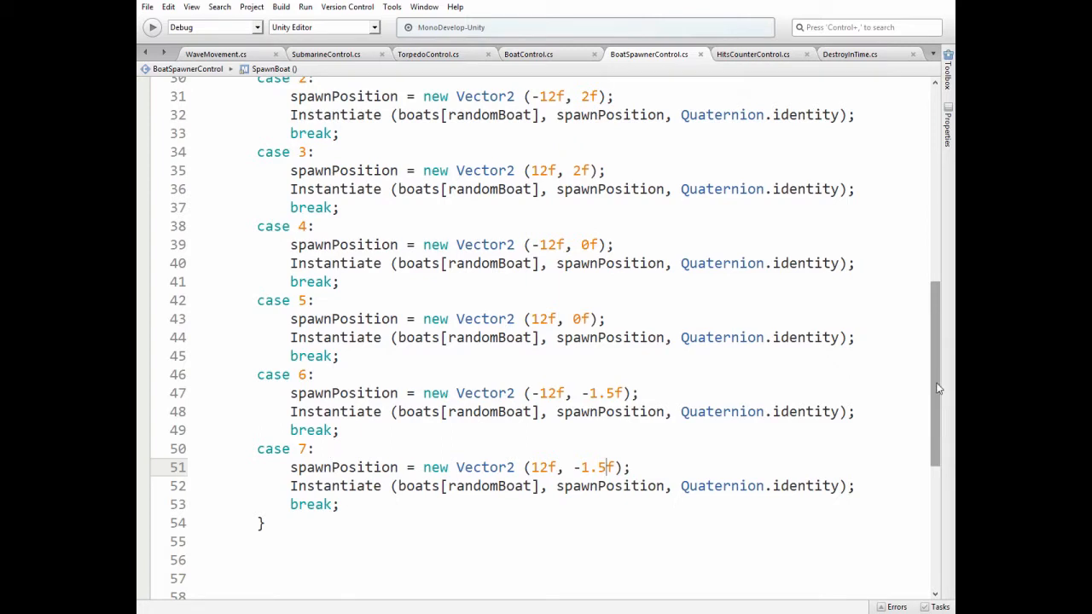
drag(935, 377, 935, 312)
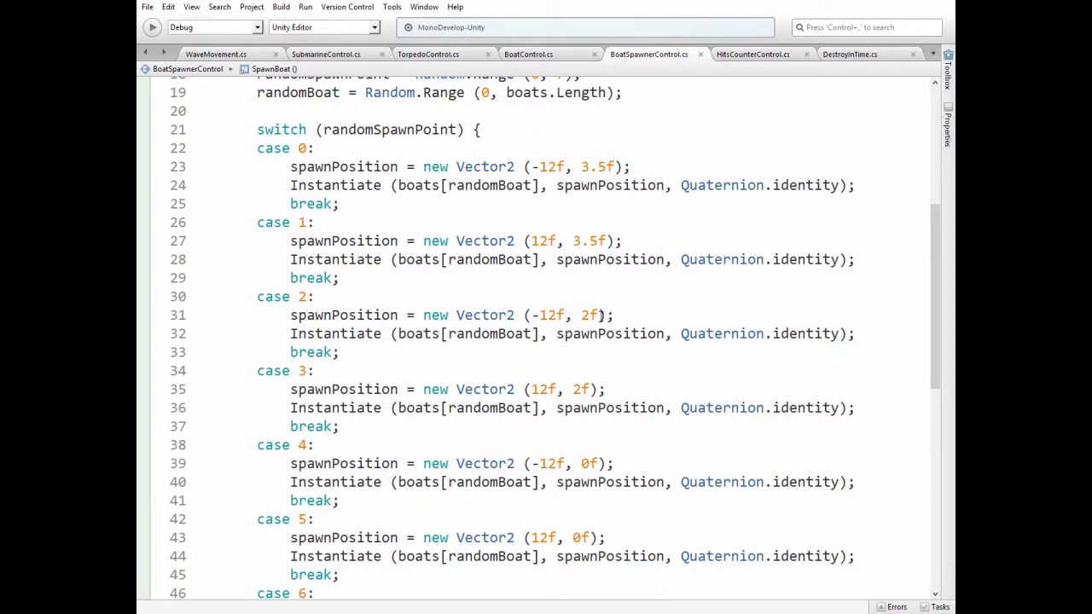
key(alt+Tab)
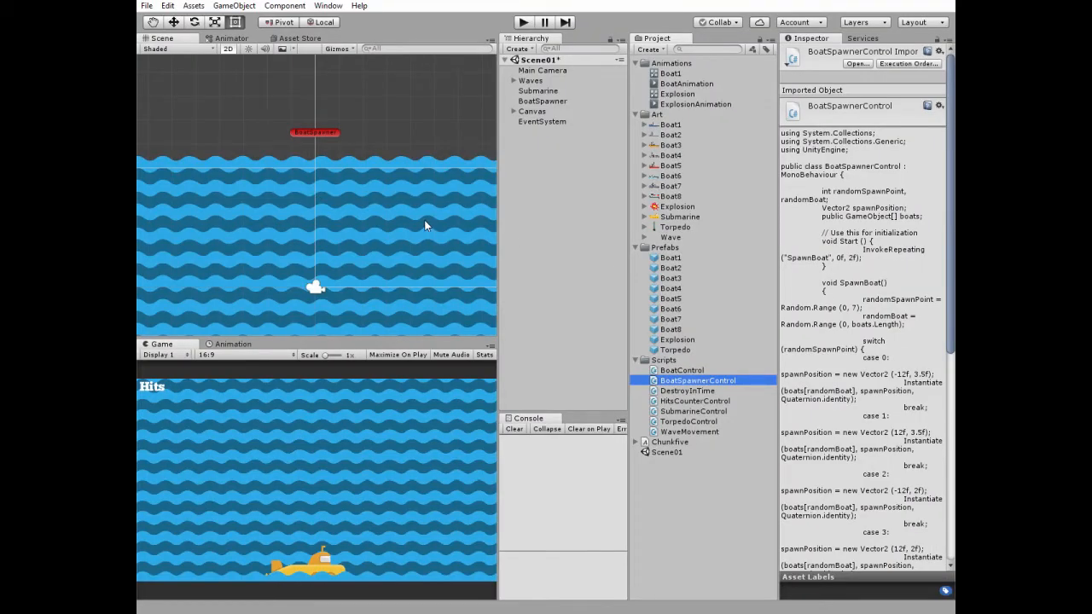
scroll(424, 225, down, 2)
scroll(422, 230, down, 2)
scroll(419, 243, down, 1)
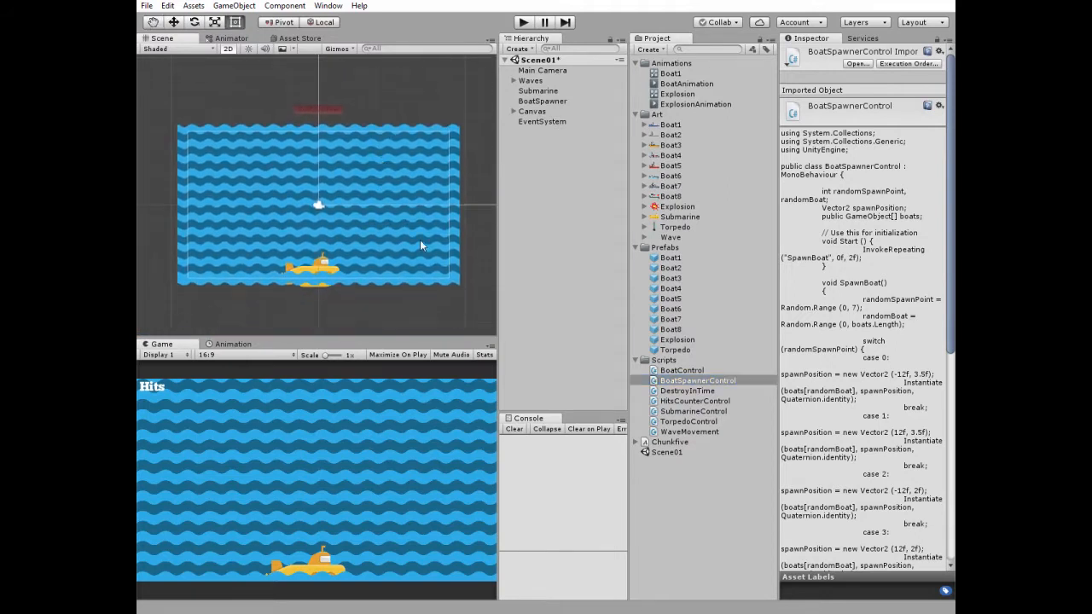
Place a Boat1 prefab in the scene at position X -12, Y 2, checking the spawn coordinates in code.
mouse_move(670, 257)
mouse_down()
mouse_move(400, 99)
mouse_move(393, 108)
mouse_up()
click(849, 103)
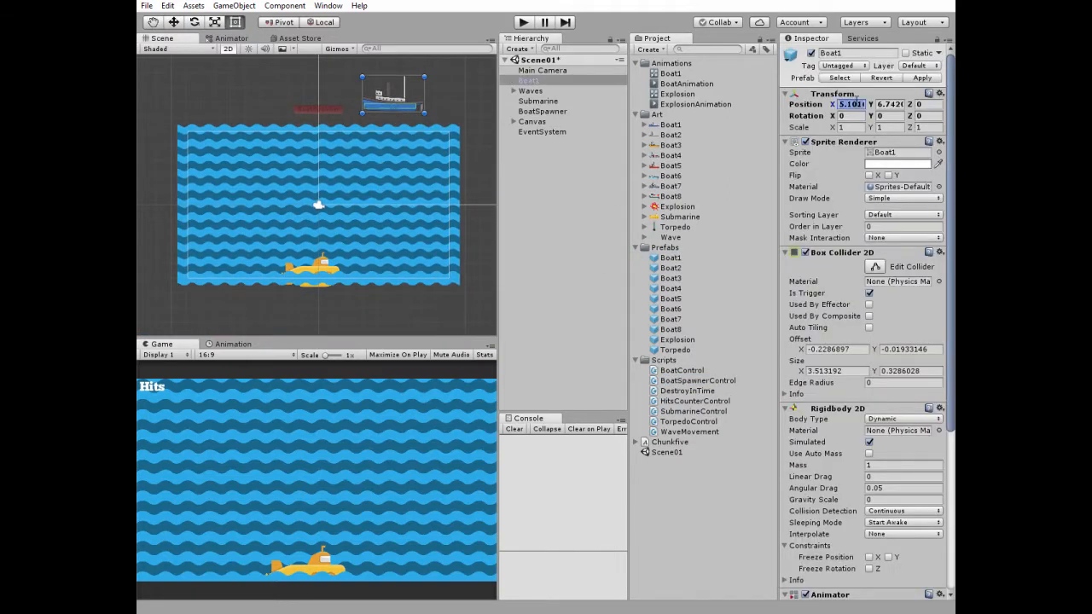
text(-12)
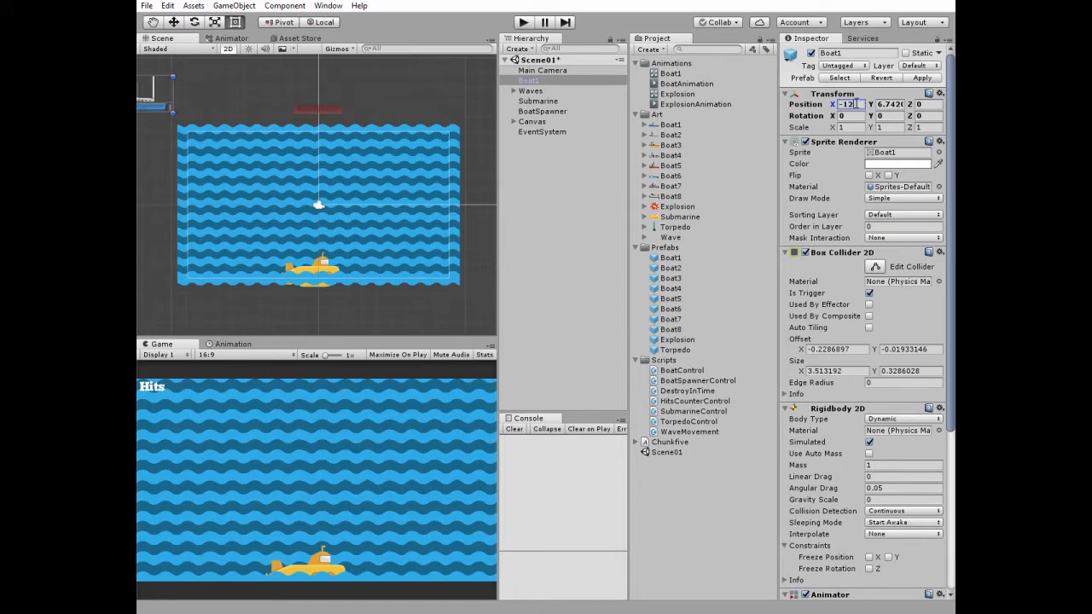
click(887, 104)
text(2)
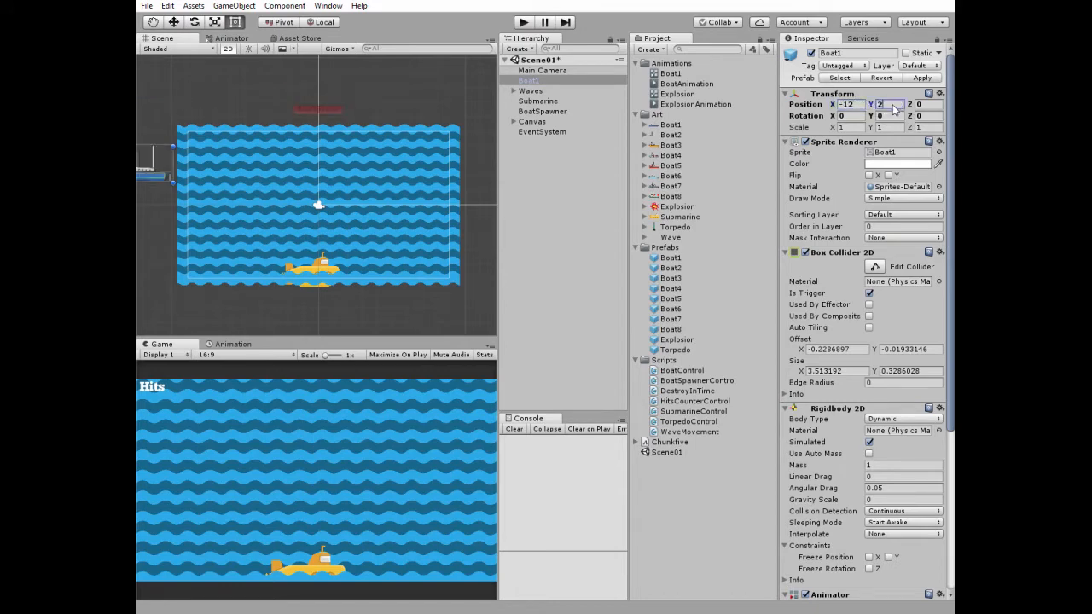
key(alt+Tab)
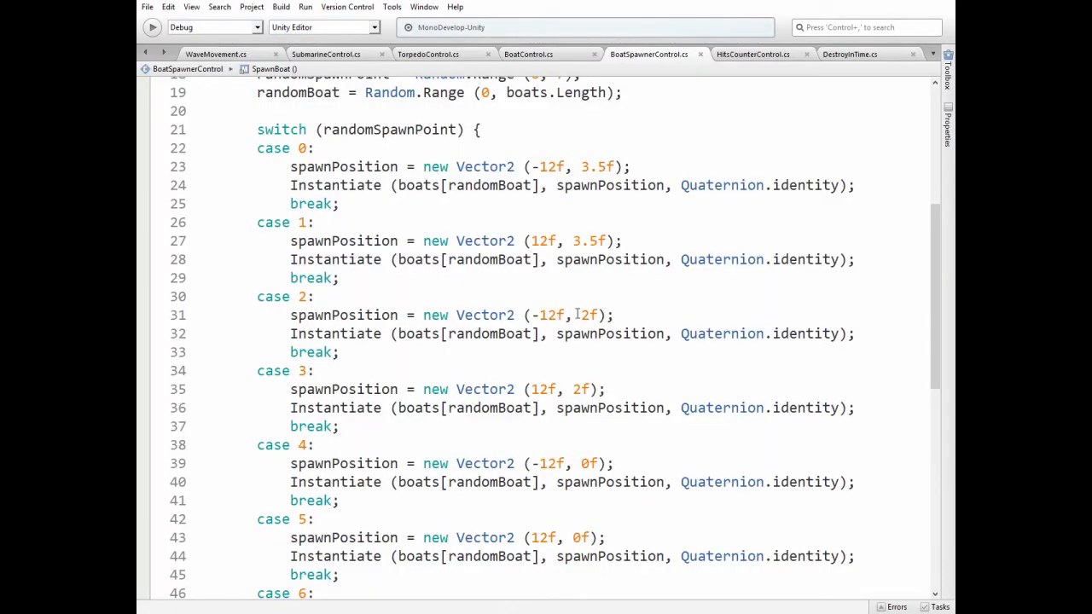
key(alt+Tab)
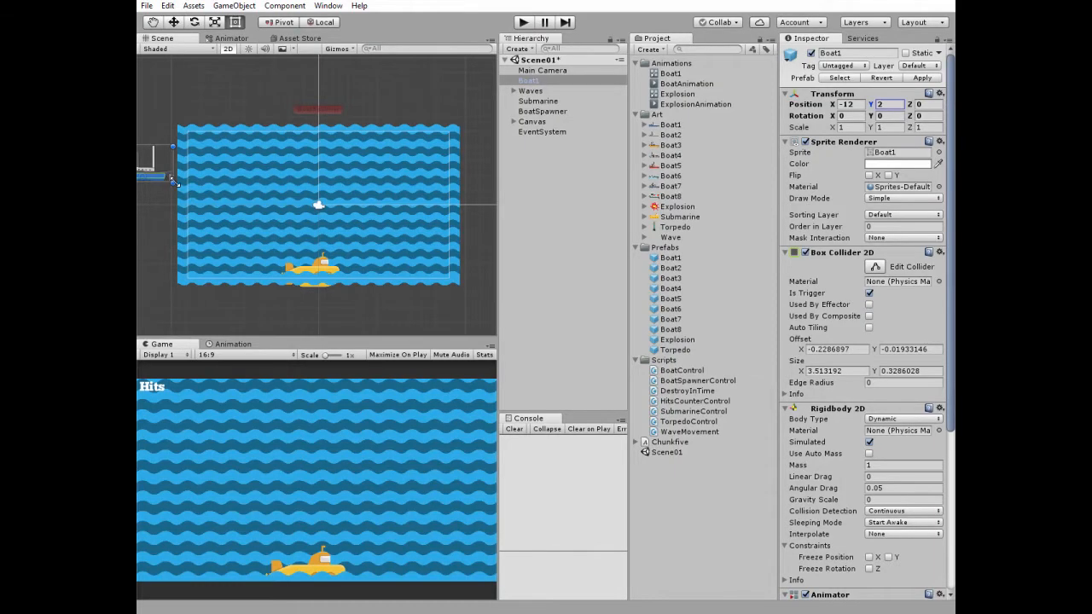
scroll(173, 180, up, 3)
scroll(307, 234, up, 4)
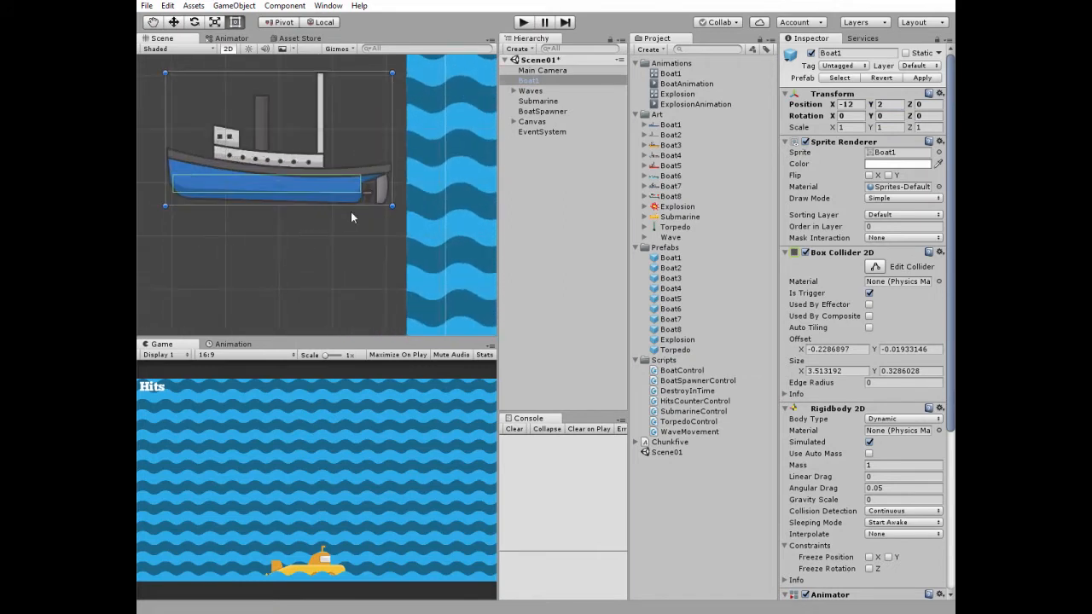
Pan to the boat beside the waves and check Wave (13)'s order in layer of 35.
middle_drag(351, 215, 282, 222)
scroll(265, 225, down, 2)
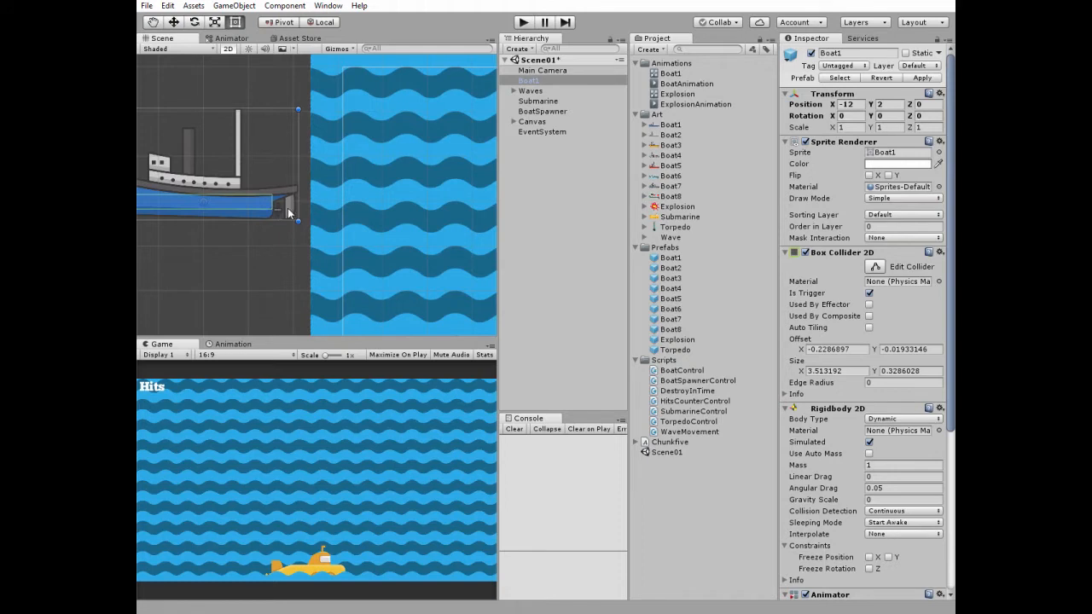
click(385, 218)
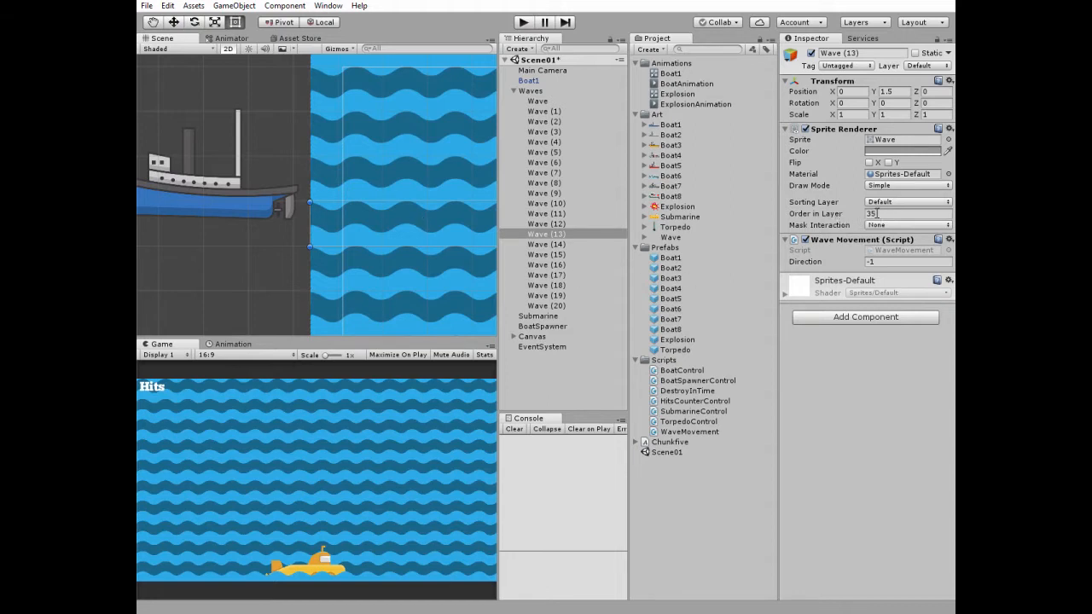
Set Boat1's order in layer to 33 and move it into the waves to check overlap.
click(219, 203)
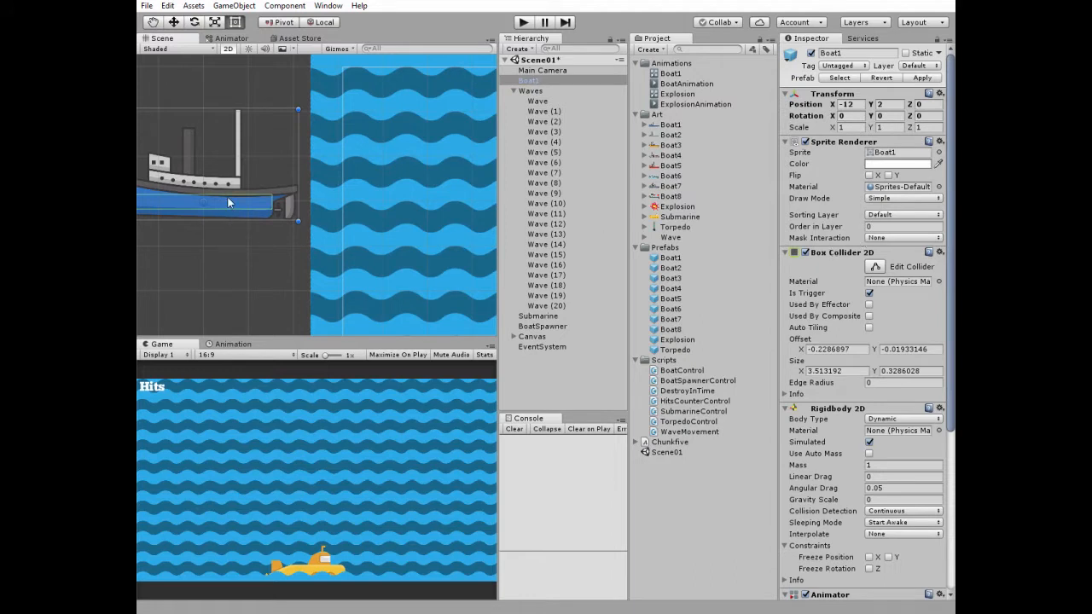
click(173, 23)
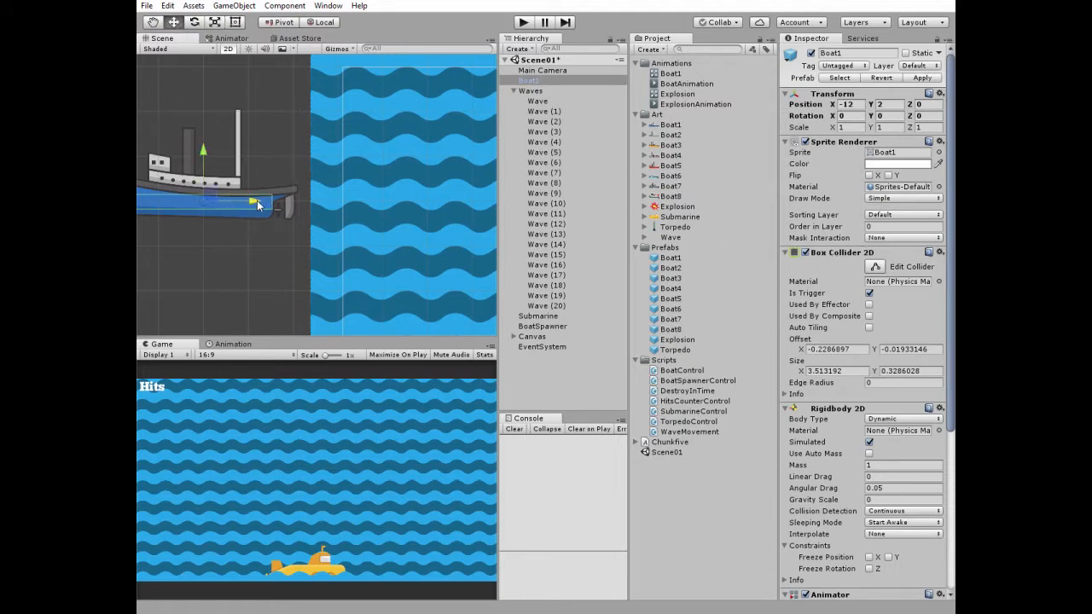
mouse_move(273, 204)
mouse_down()
mouse_move(382, 203)
mouse_move(267, 218)
mouse_up()
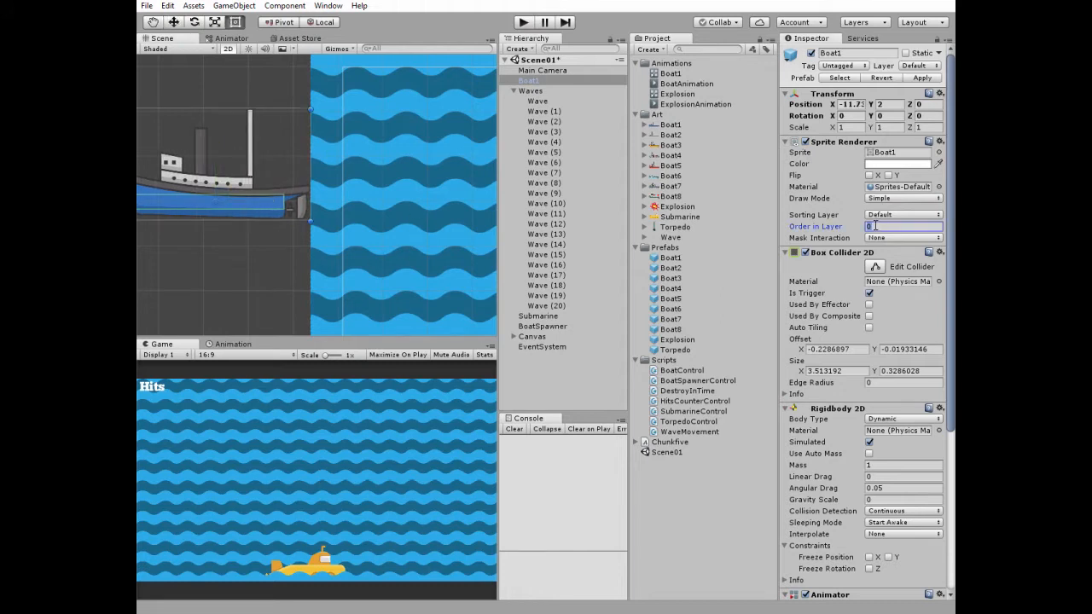
text(33)
click(174, 22)
mouse_move(265, 202)
mouse_down()
mouse_move(597, 219)
mouse_move(261, 221)
mouse_up()
click(670, 258)
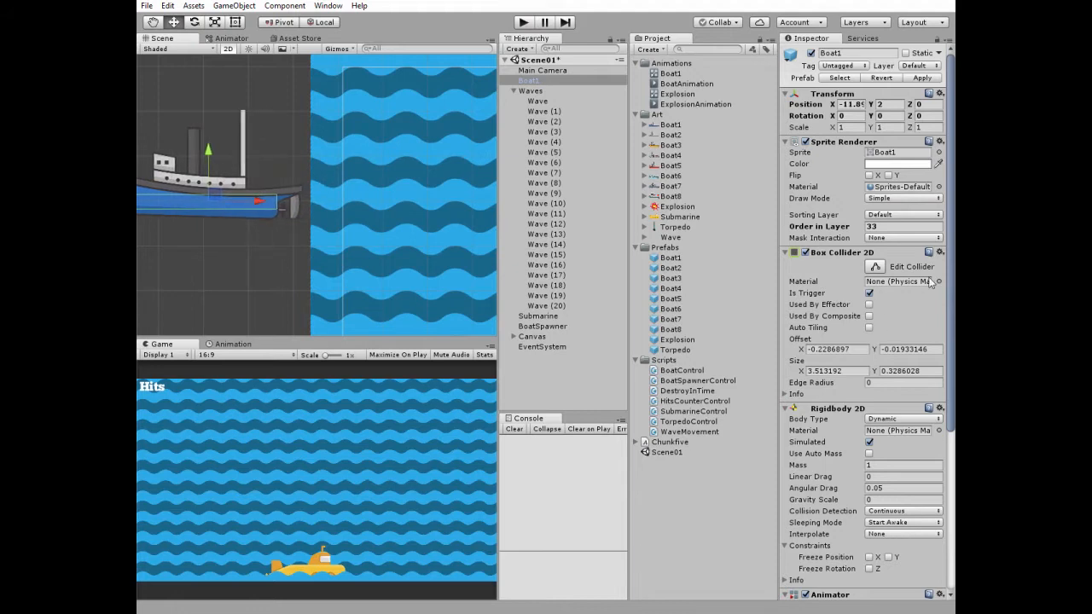
scroll(865, 341, down, 5)
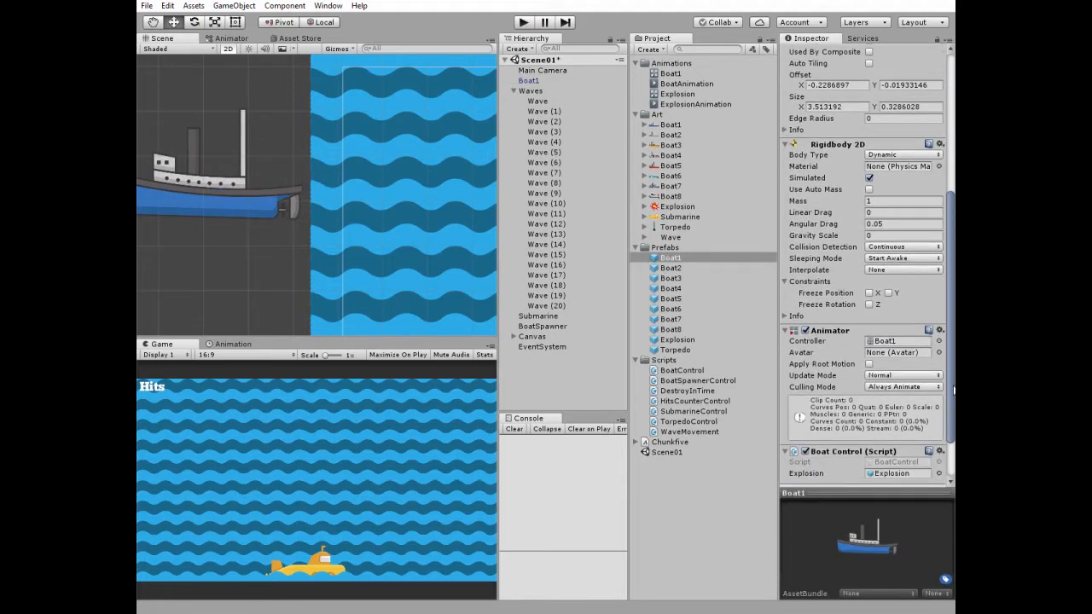
scroll(896, 409, down, 2)
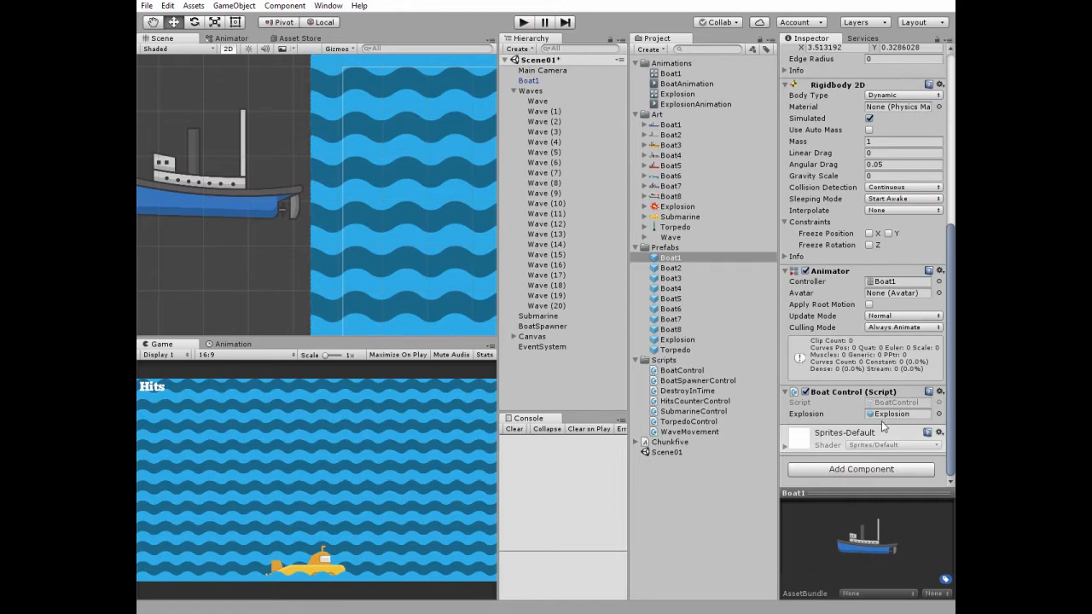
Open the Boat1 prefab's BoatControl script in MonoDevelop.
click(522, 611)
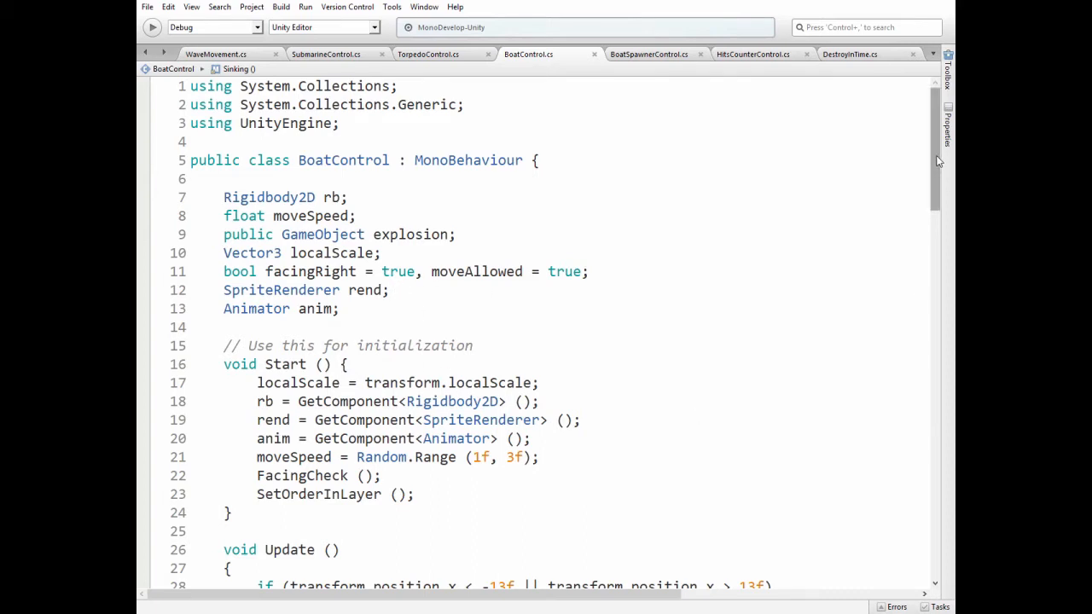
drag(934, 156, 941, 222)
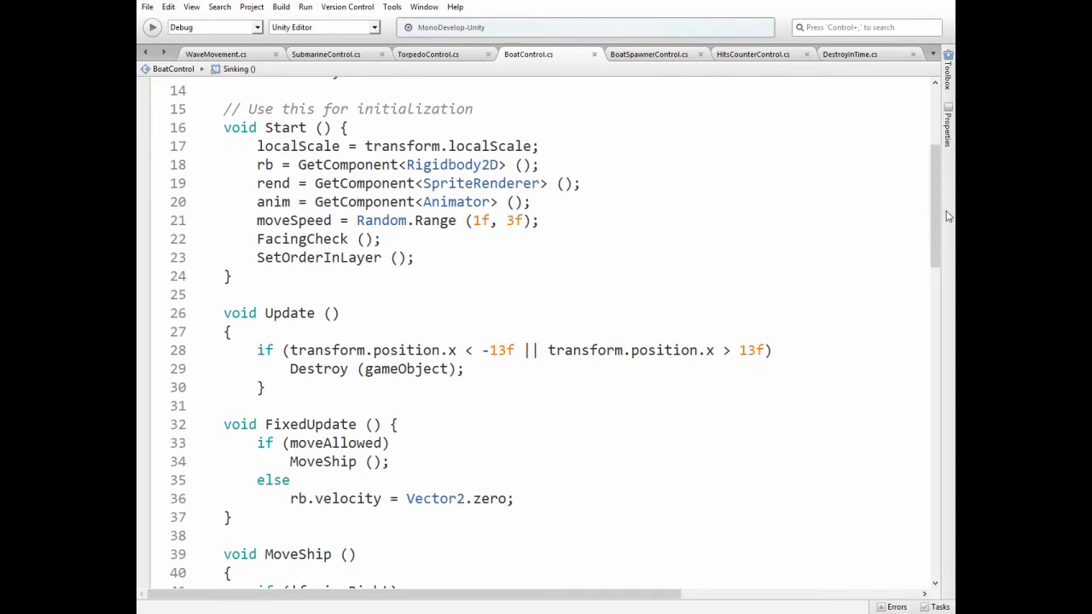
drag(938, 211, 937, 320)
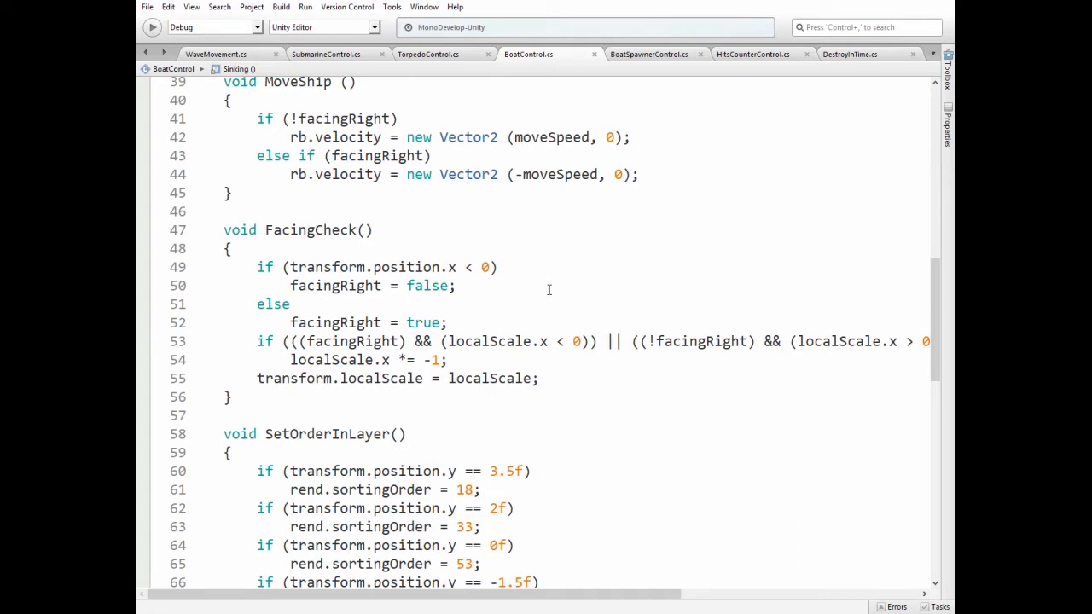
Break the FacingCheck condition after (!facingRight) so its second half sits on line 54.
click(759, 341)
key(Return)
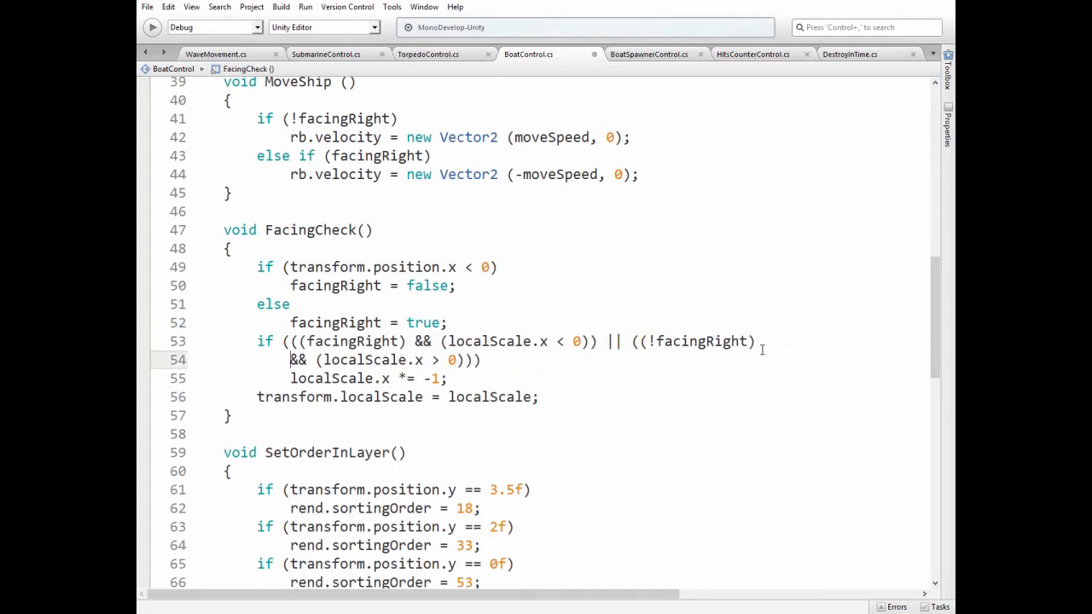
drag(932, 333, 937, 390)
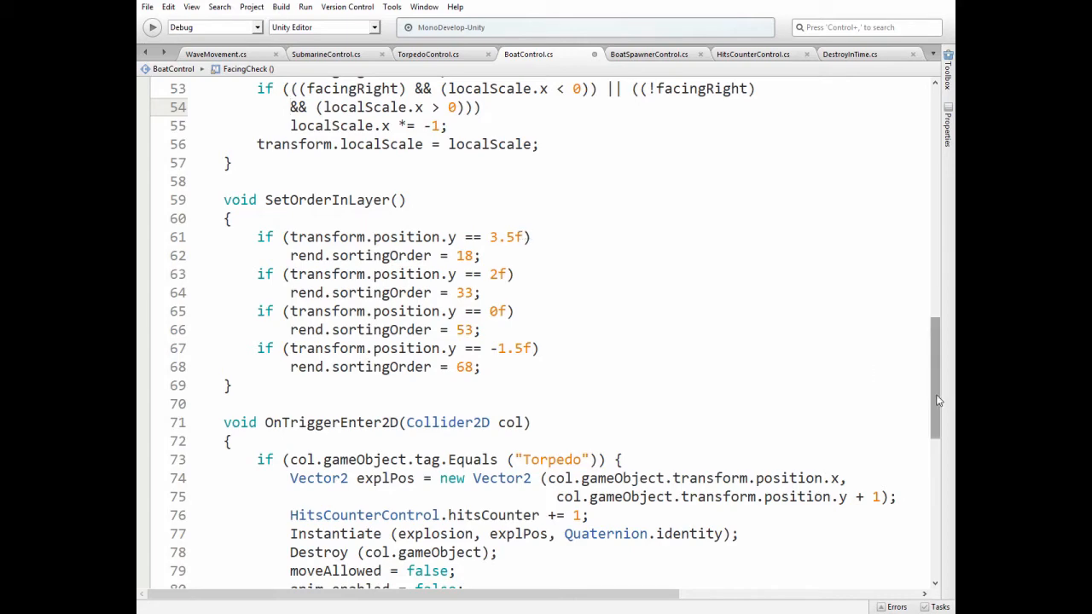
drag(934, 398, 919, 260)
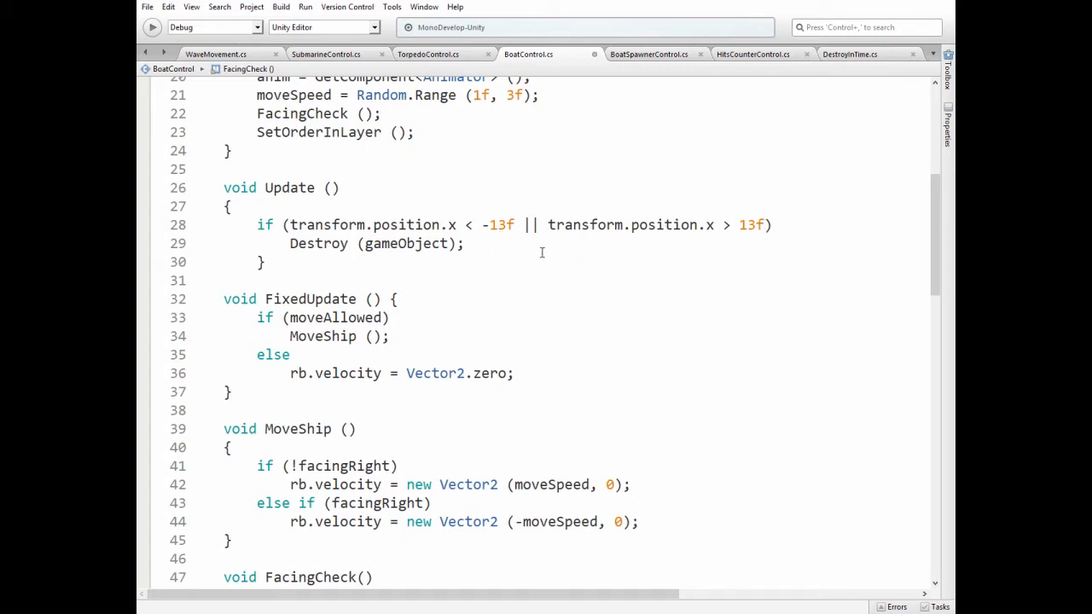
scroll(937, 273, down, 2)
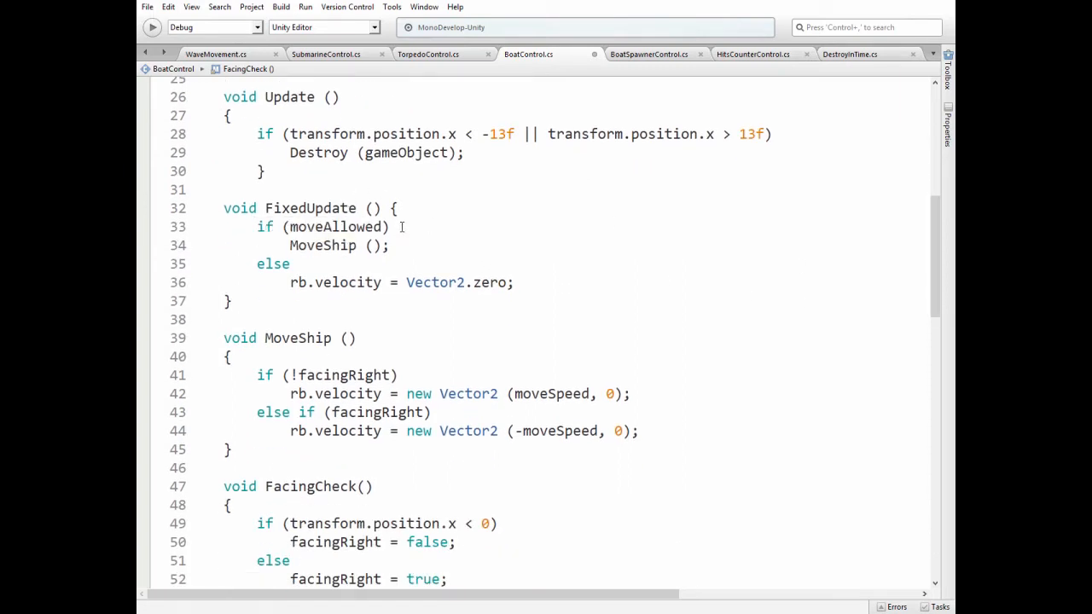
scroll(932, 285, down, 1)
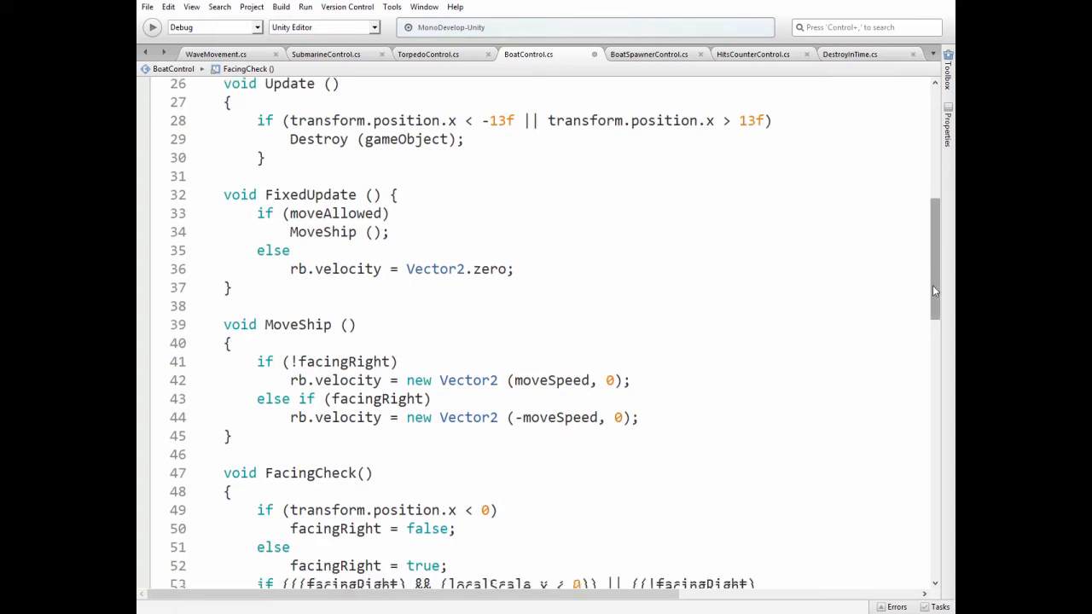
scroll(933, 285, down, 1)
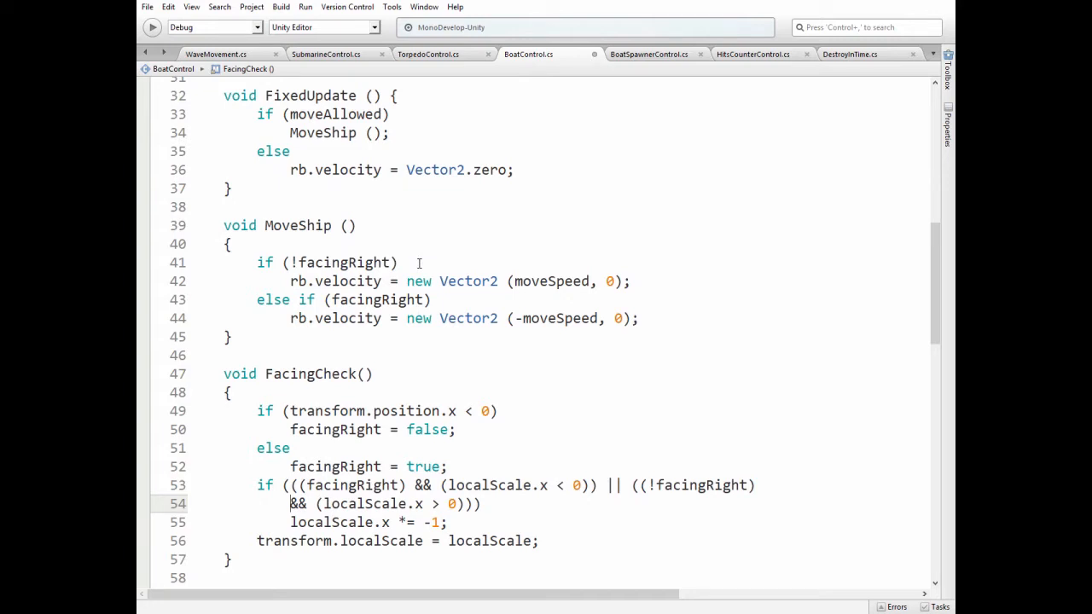
drag(937, 282, 945, 423)
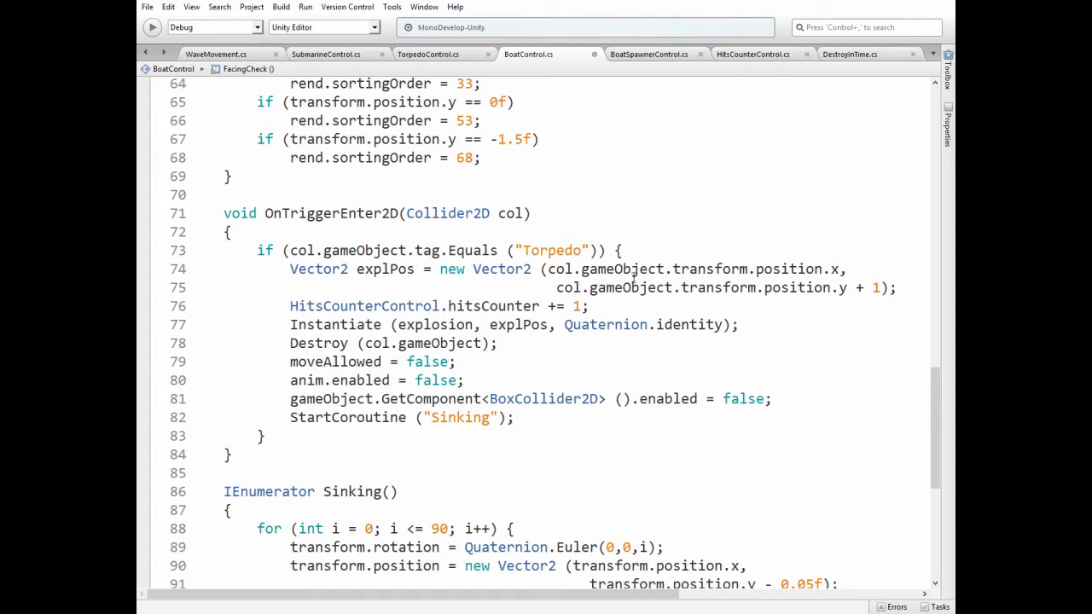
click(868, 287)
drag(936, 434, 936, 482)
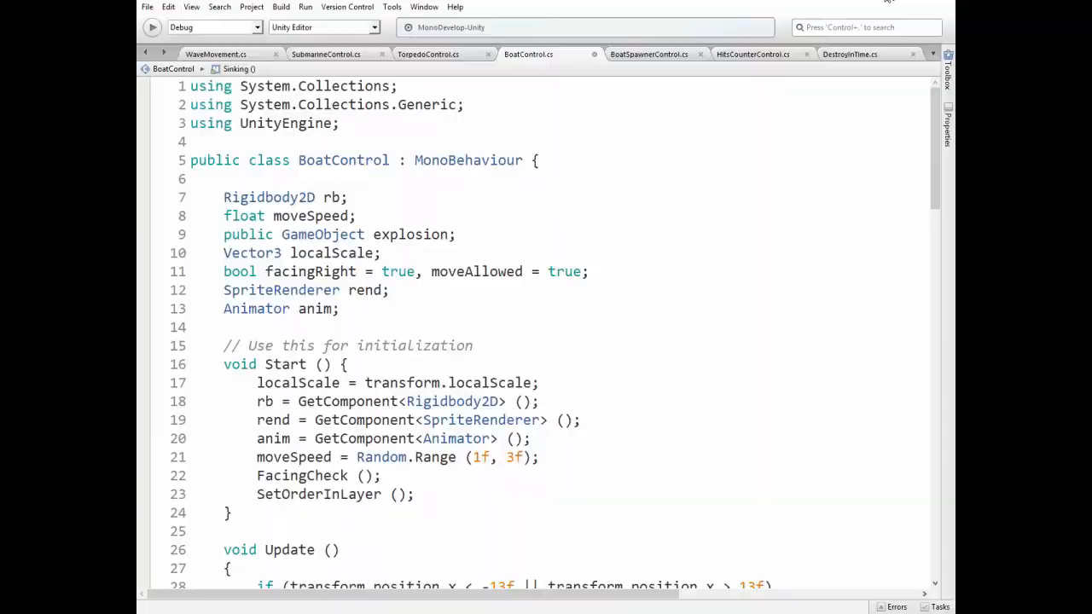
key(alt+Tab)
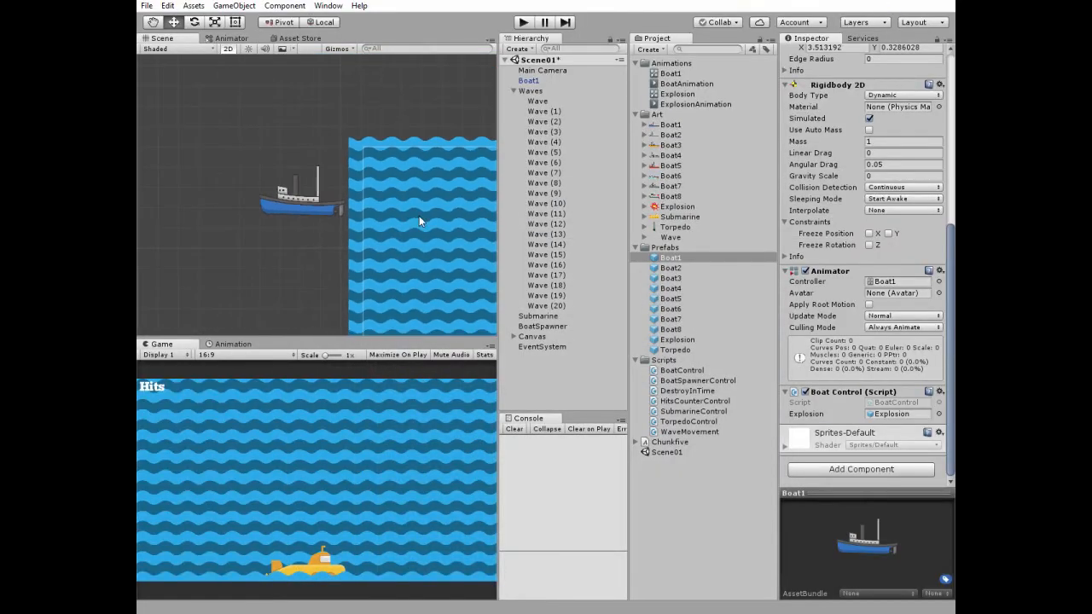
scroll(380, 214, down, 3)
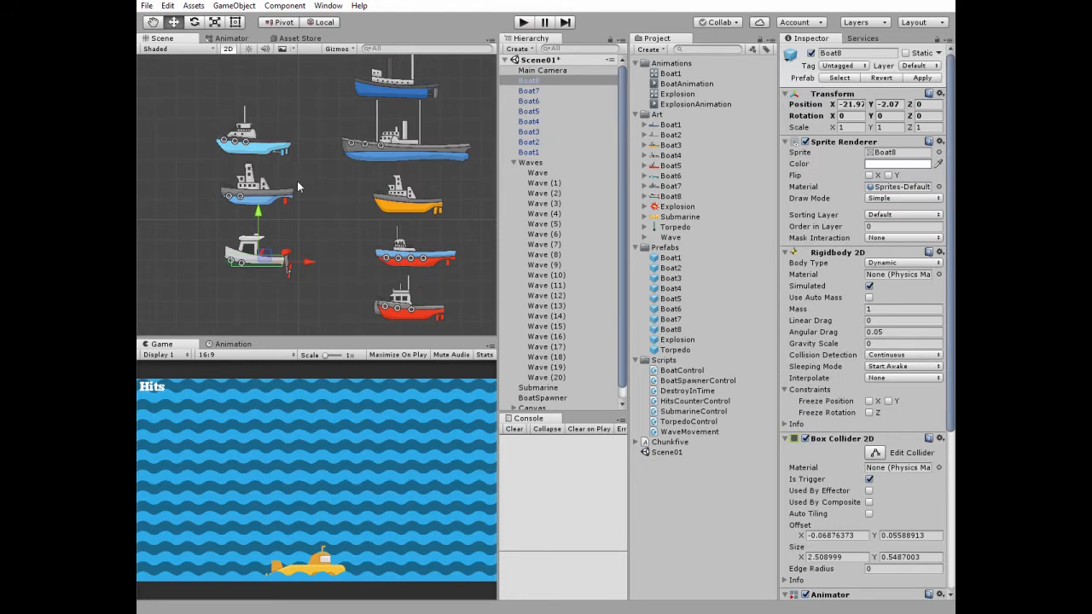
click(671, 125)
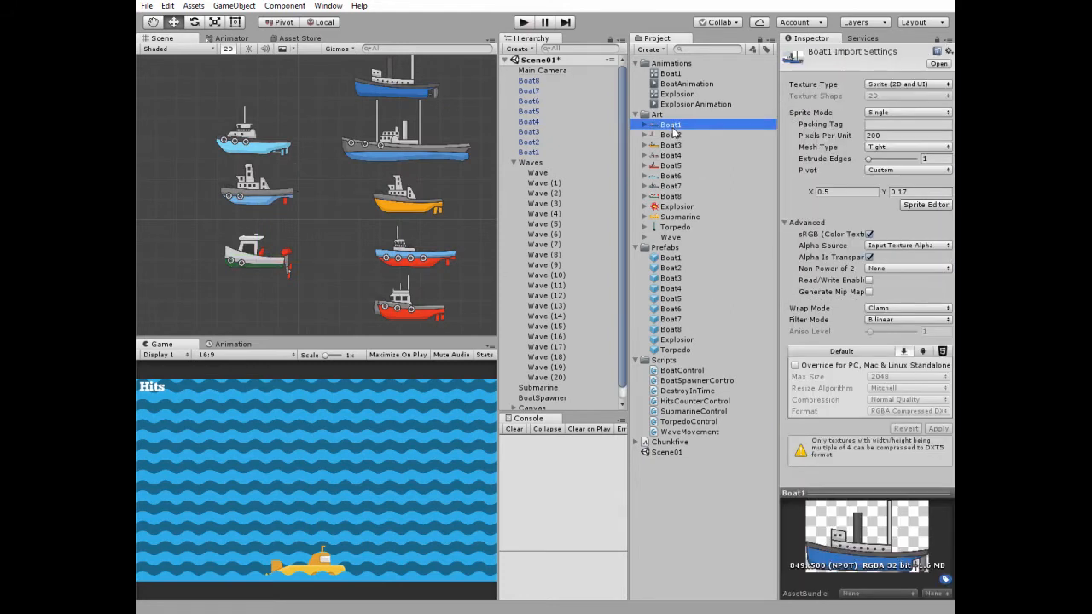
click(935, 207)
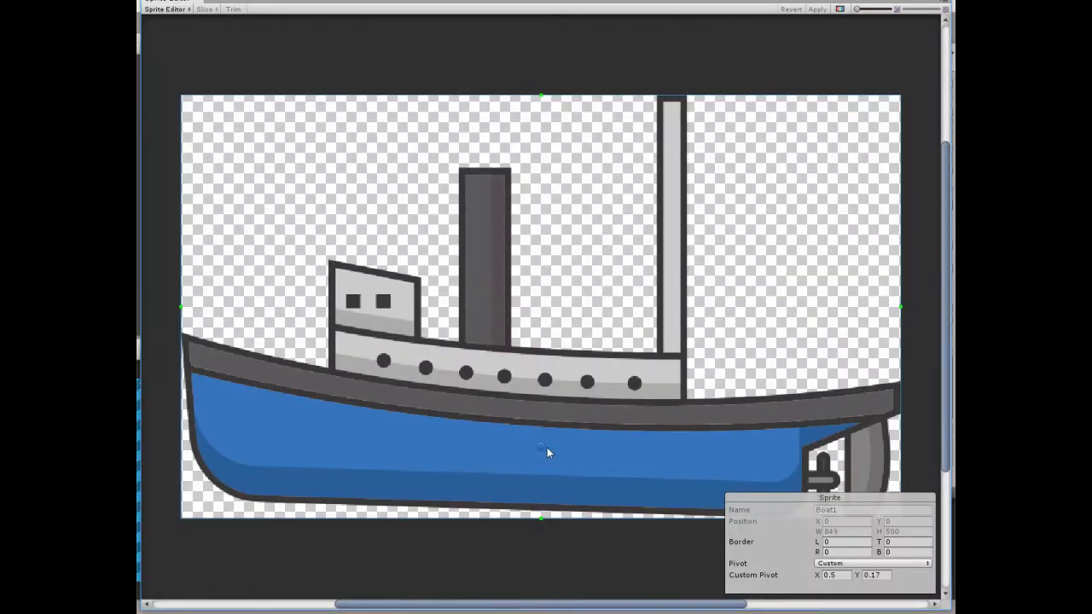
mouse_move(544, 450)
mouse_down()
mouse_move(616, 462)
mouse_move(458, 446)
mouse_up()
key(ctrl+z)
click(816, 10)
click(945, 5)
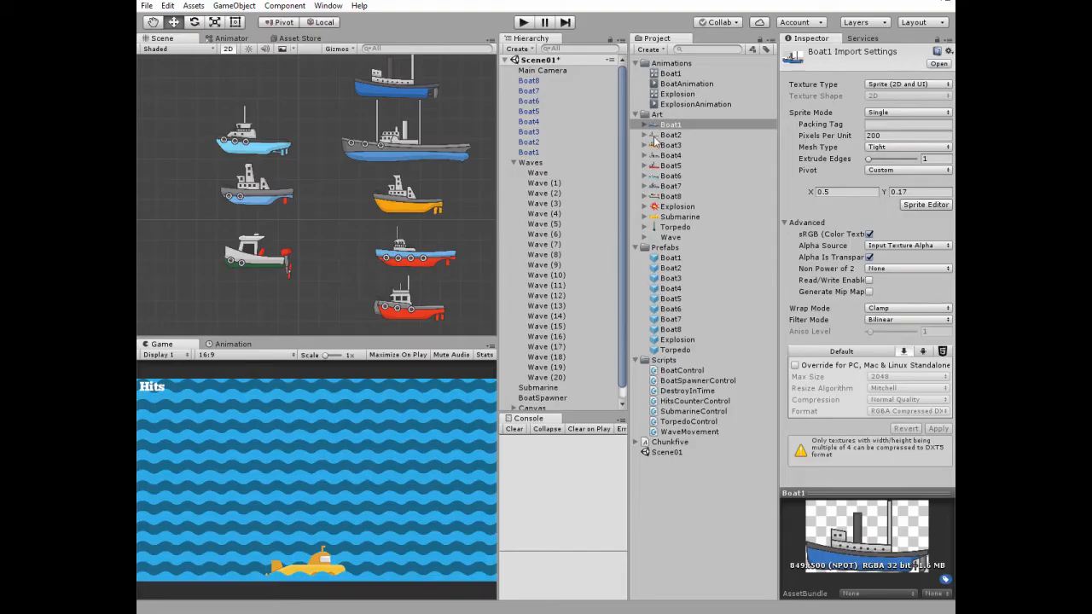
click(670, 135)
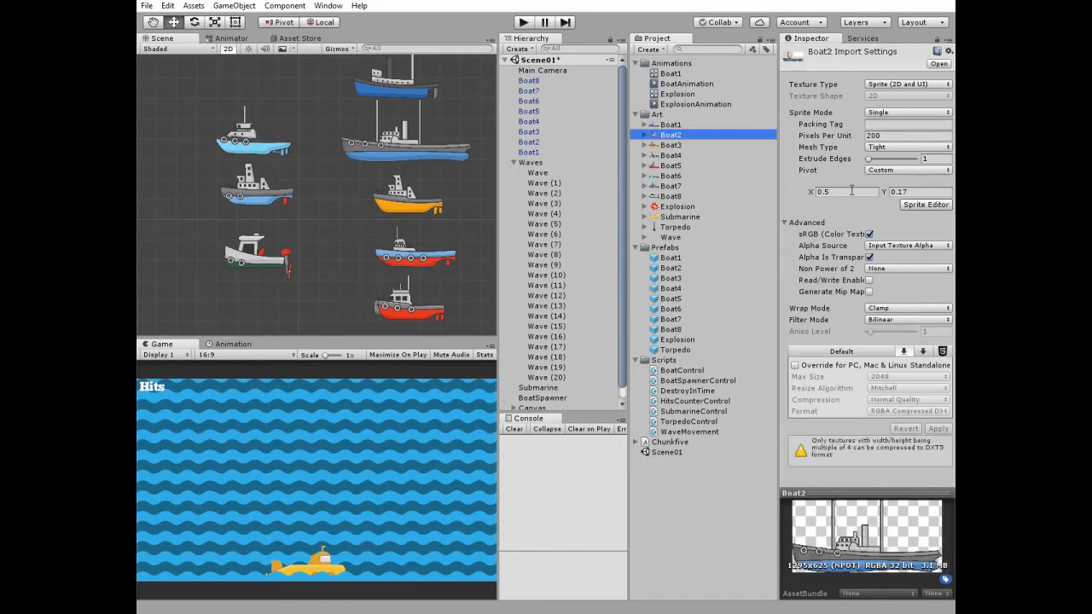
click(925, 205)
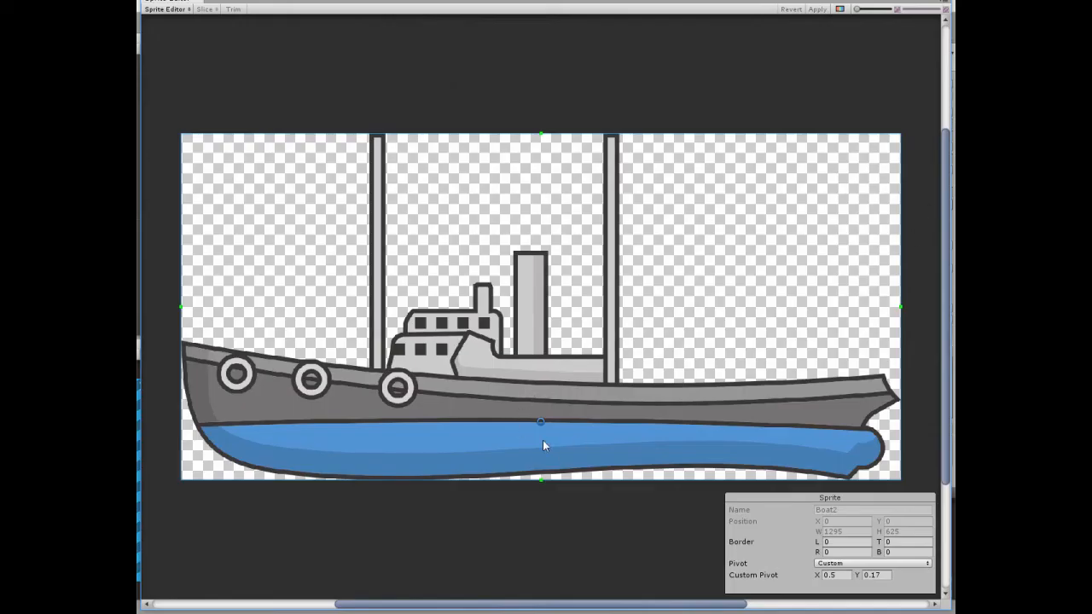
click(945, 5)
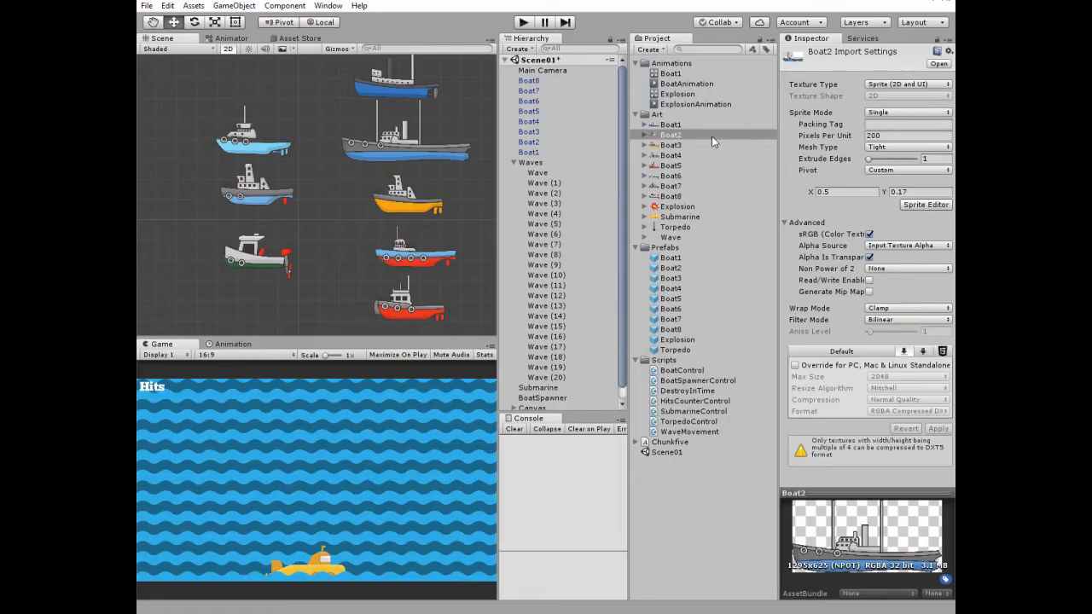
click(670, 145)
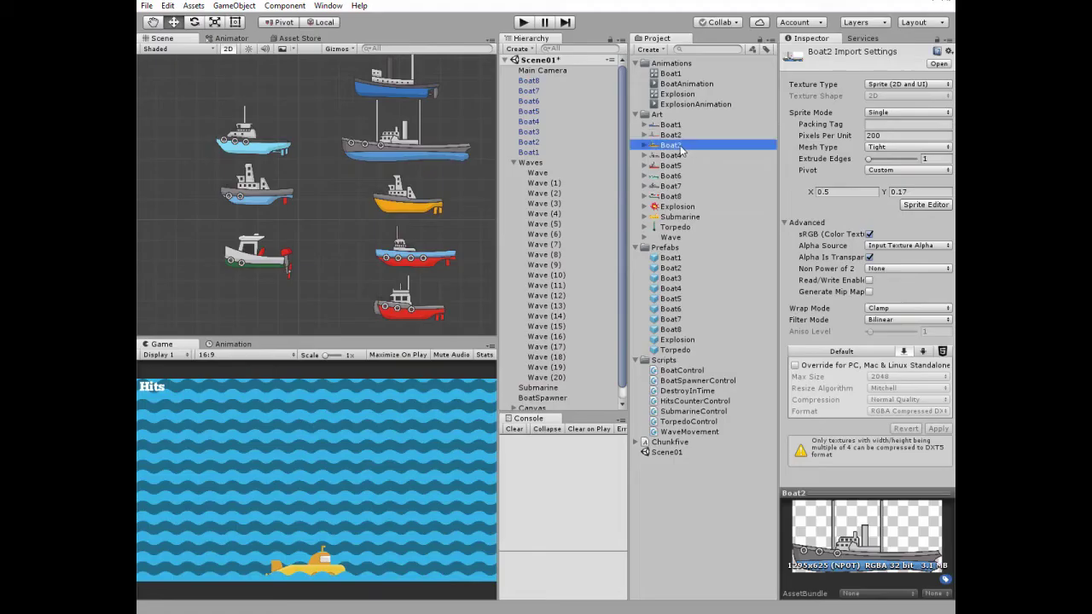
click(925, 205)
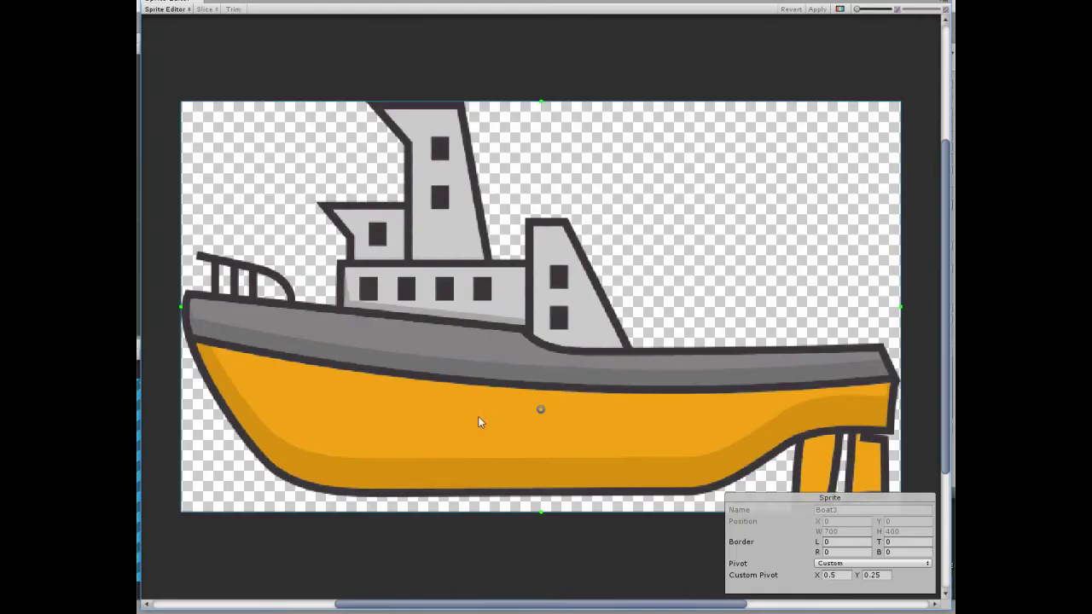
click(945, 4)
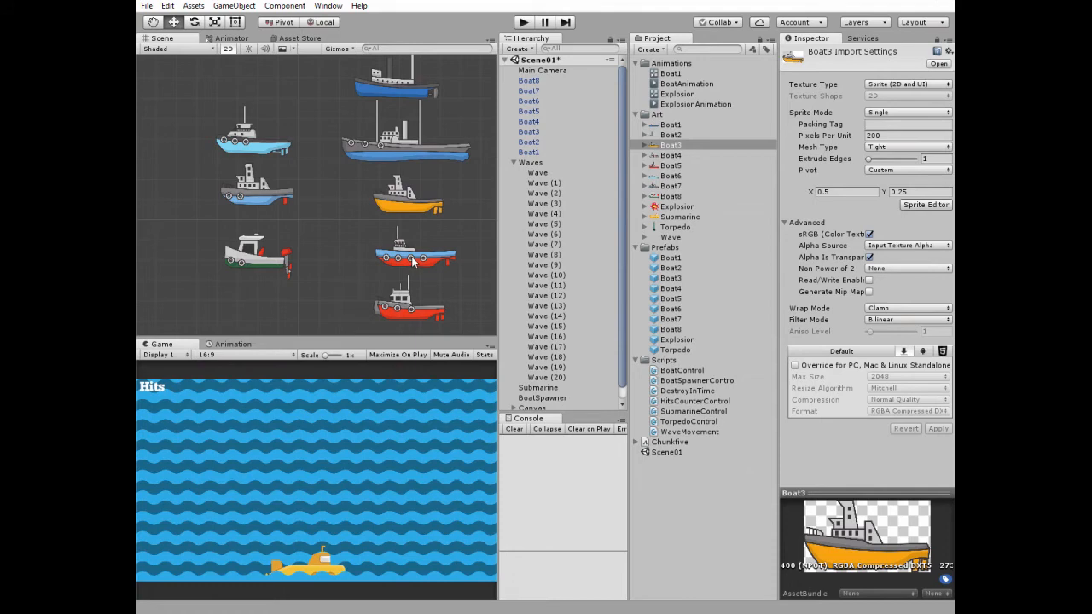
click(412, 260)
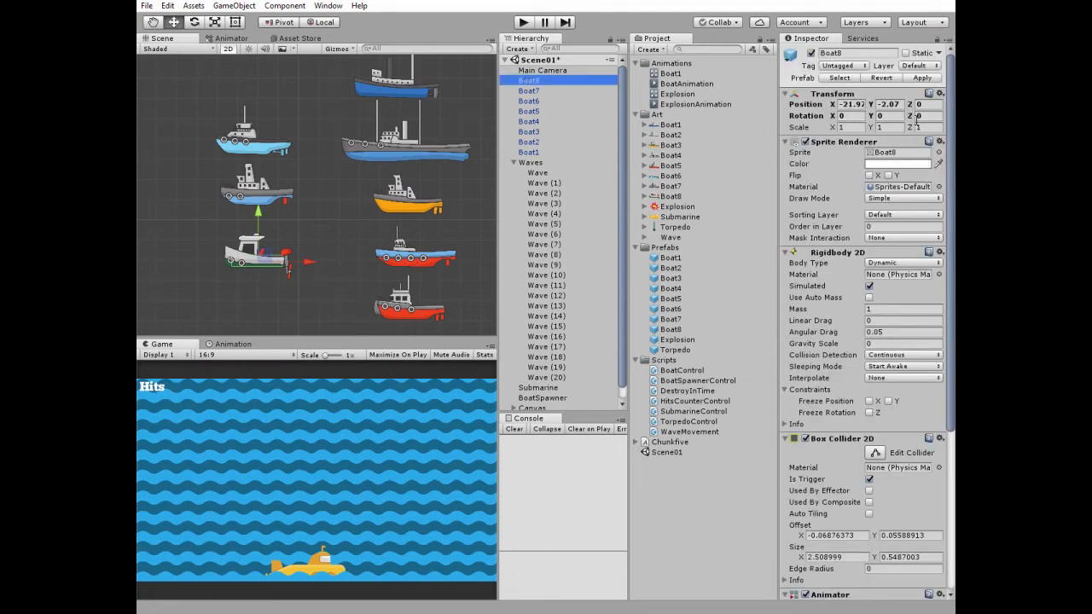
click(914, 116)
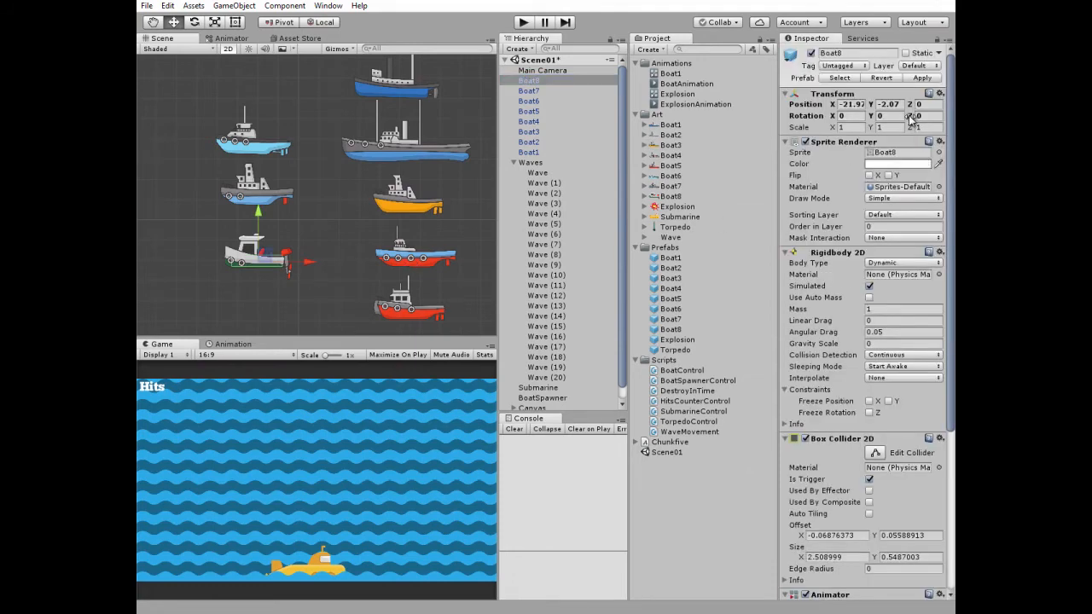
text(-9.5)
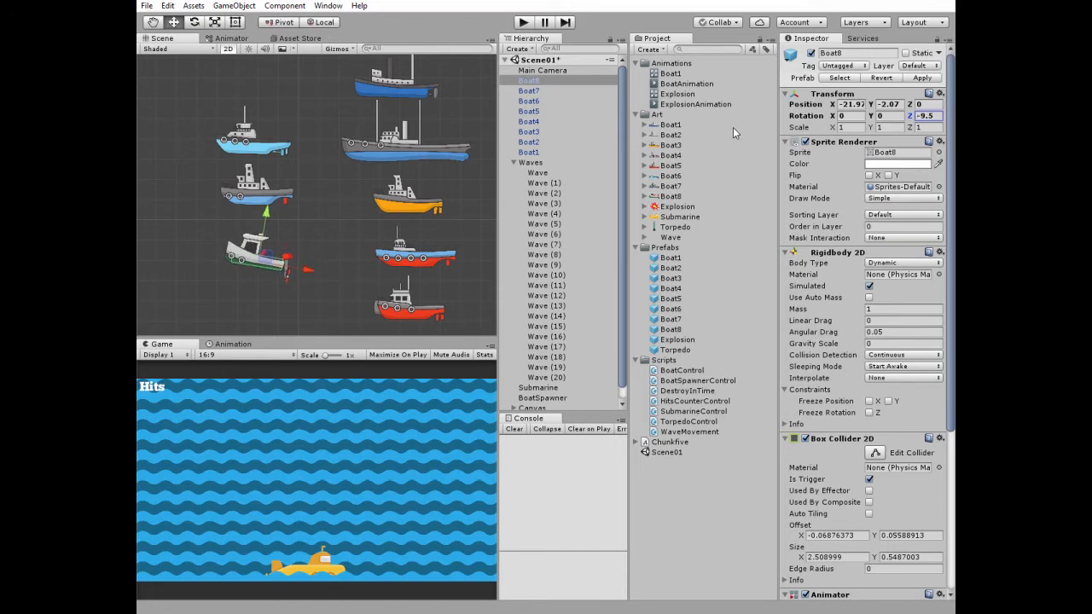
drag(733, 127, 924, 127)
text(0)
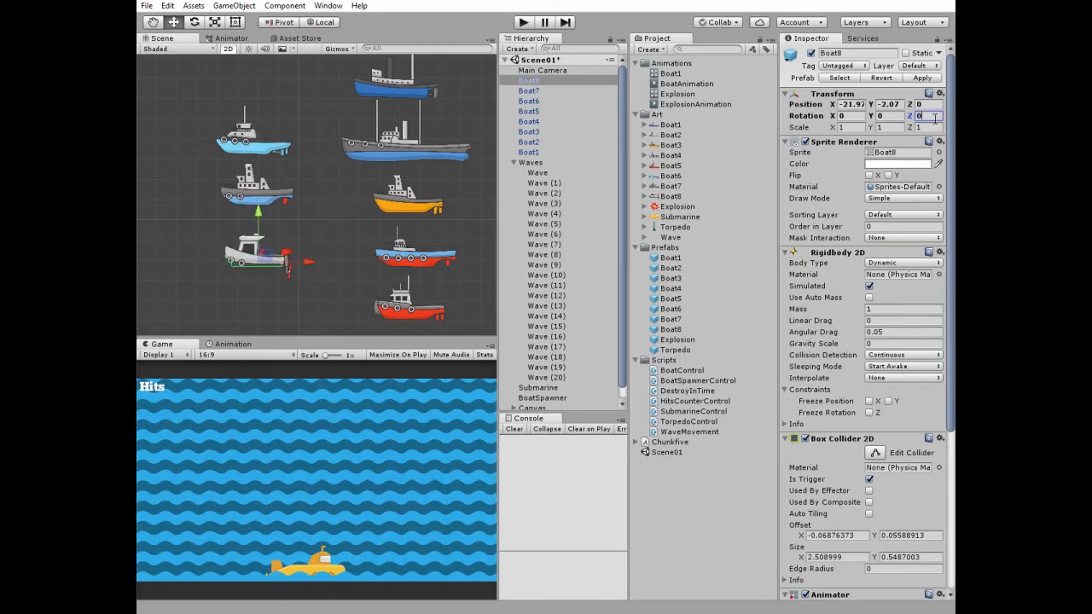
click(397, 91)
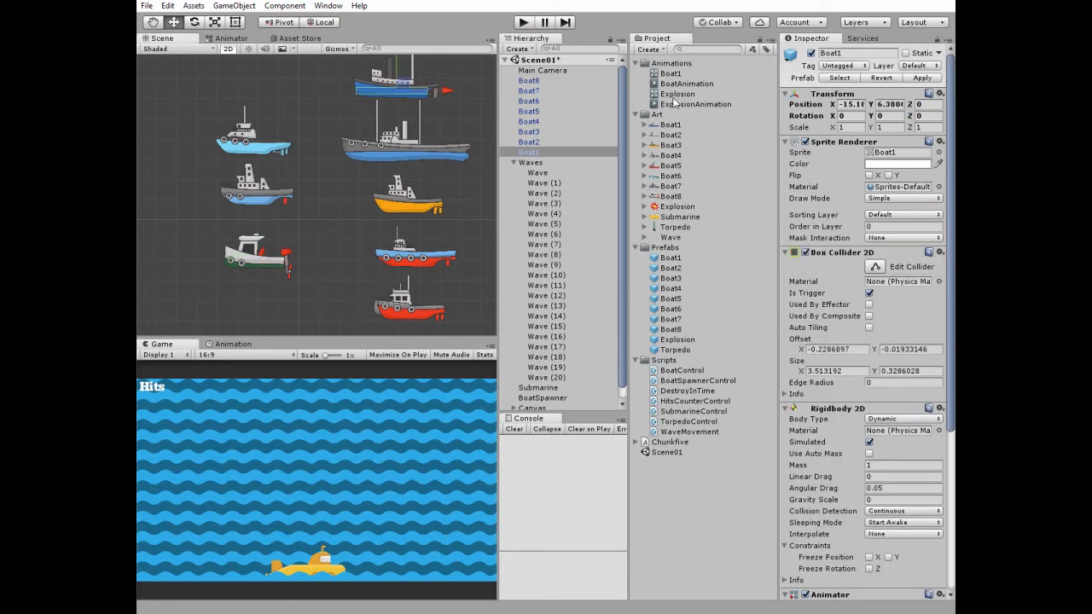
Play Boat1's BoatAnimation rocking clip, rewind it to frame 0 and pan toward empty space.
click(222, 346)
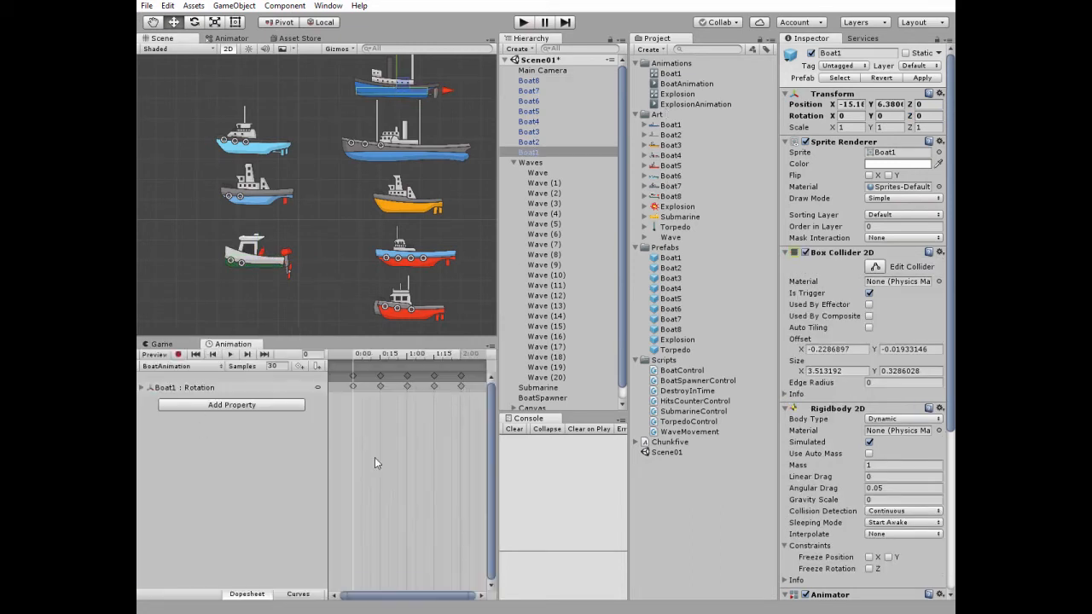
scroll(384, 149, up, 3)
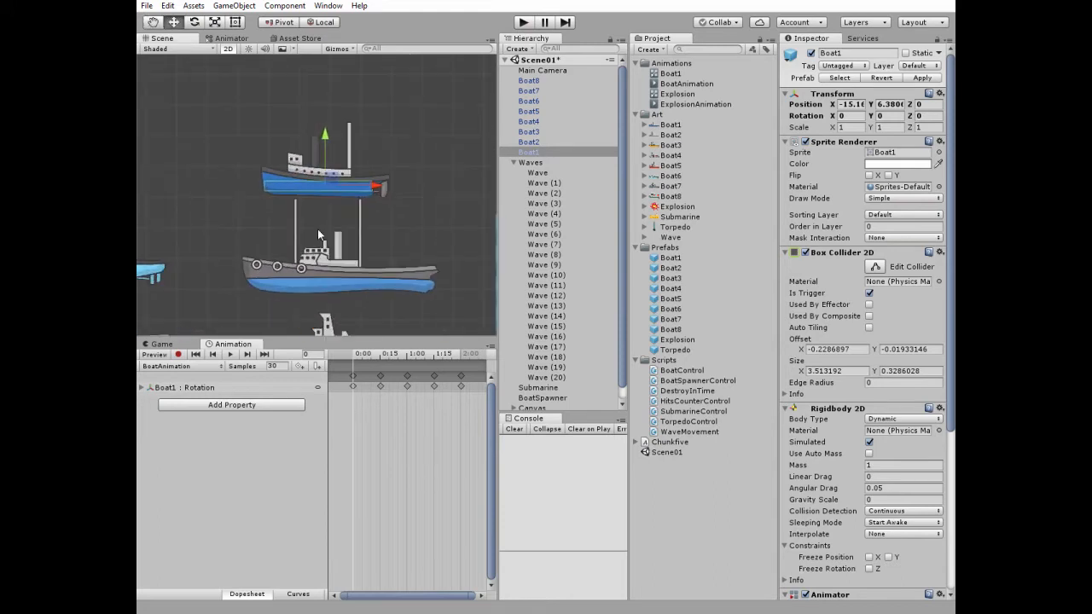
scroll(384, 149, up, 4)
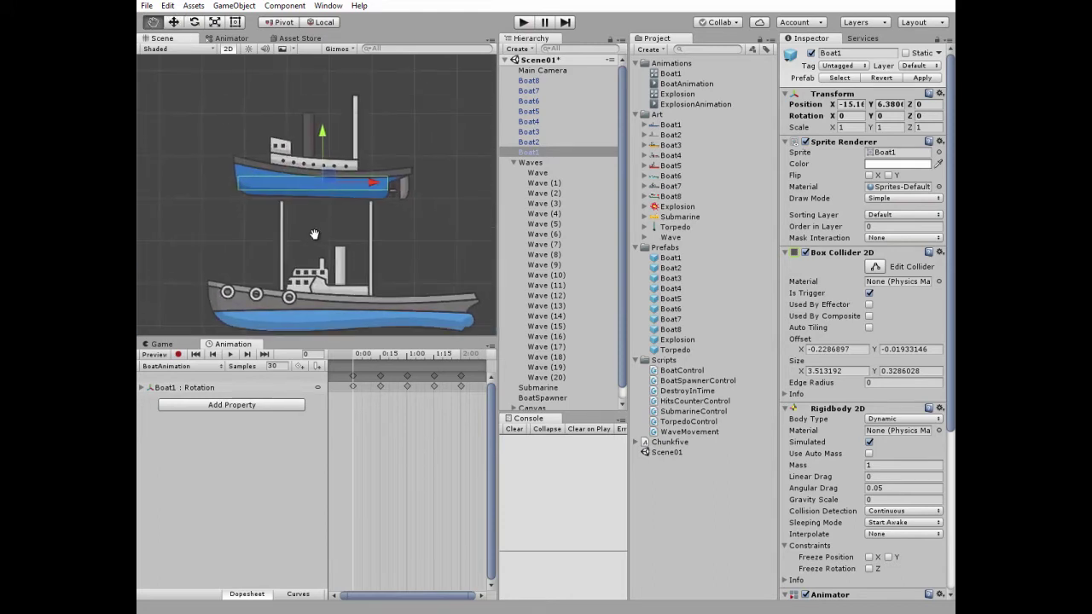
click(230, 355)
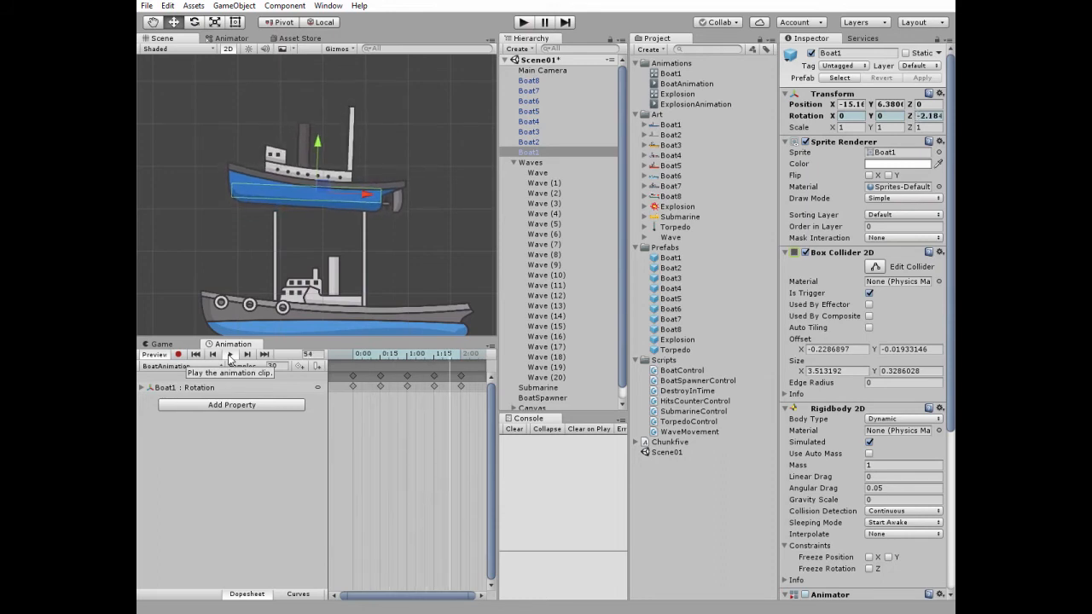
click(230, 354)
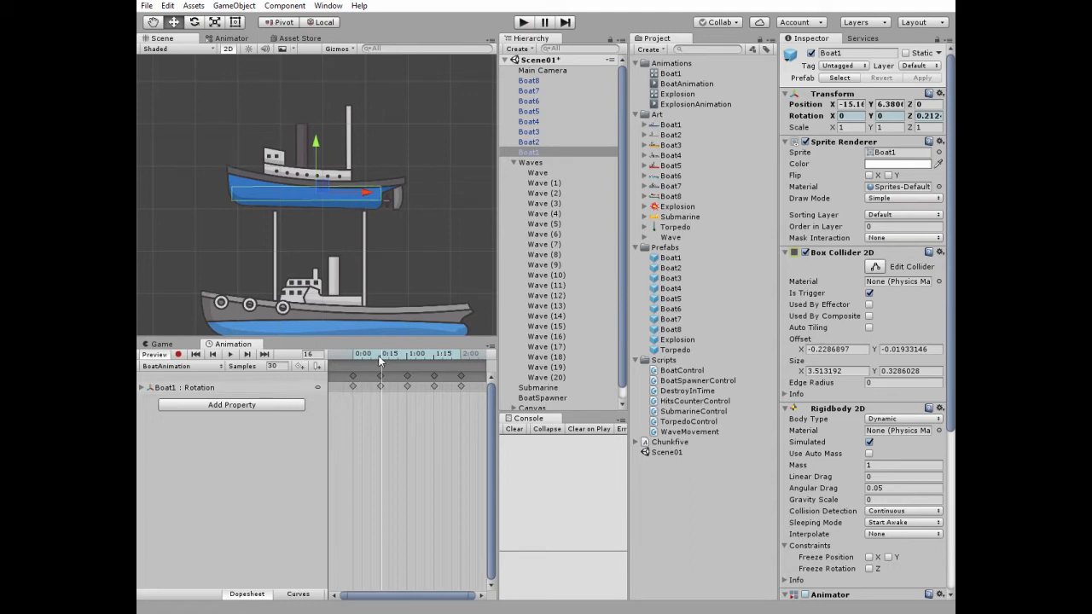
drag(376, 355, 352, 357)
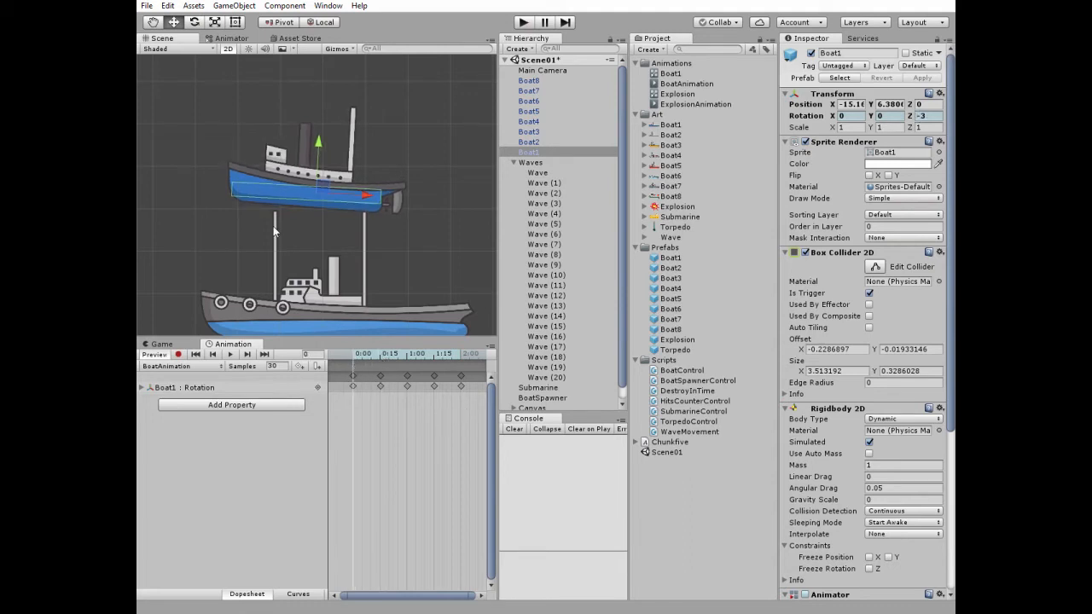
middle_drag(252, 208, 380, 286)
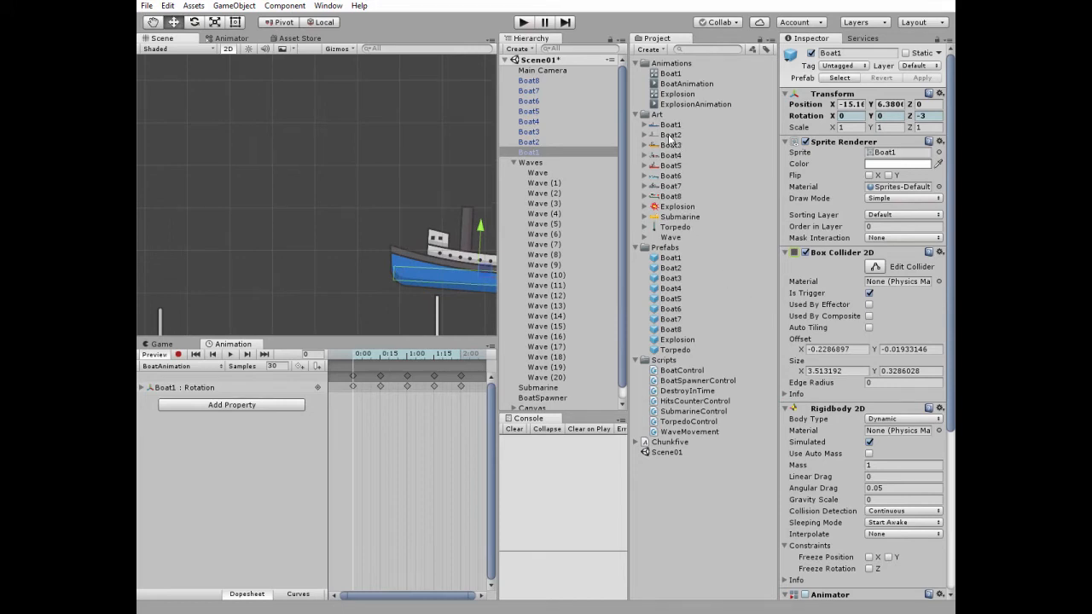
Drag a Boat2 sprite copy into the scene and select the new Boat2 (1) object.
drag(670, 134, 314, 190)
scroll(357, 272, up, 3)
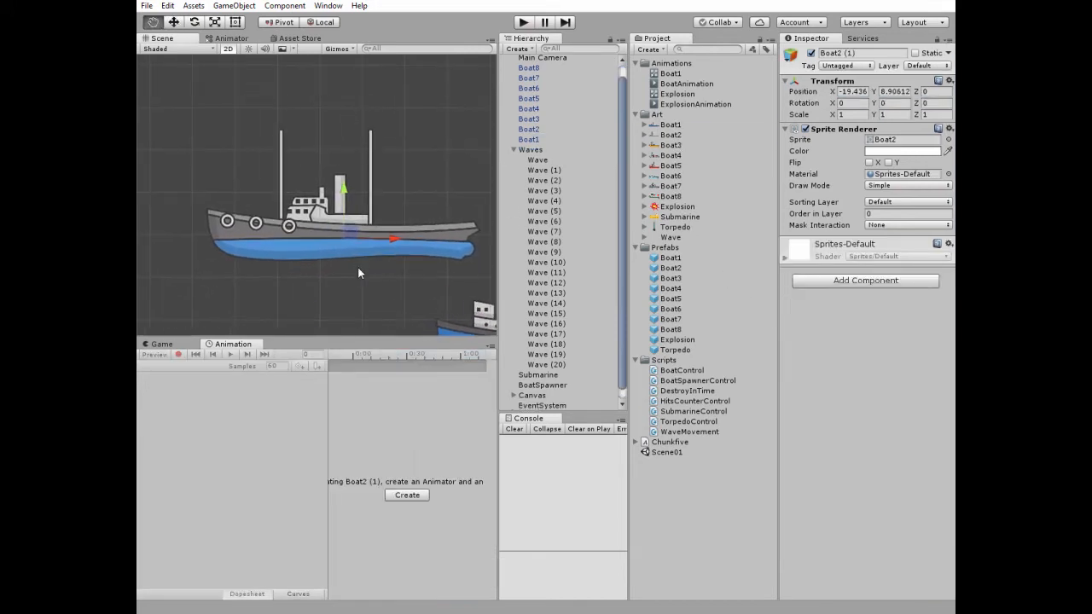
drag(357, 267, 337, 252)
scroll(337, 256, down, 3)
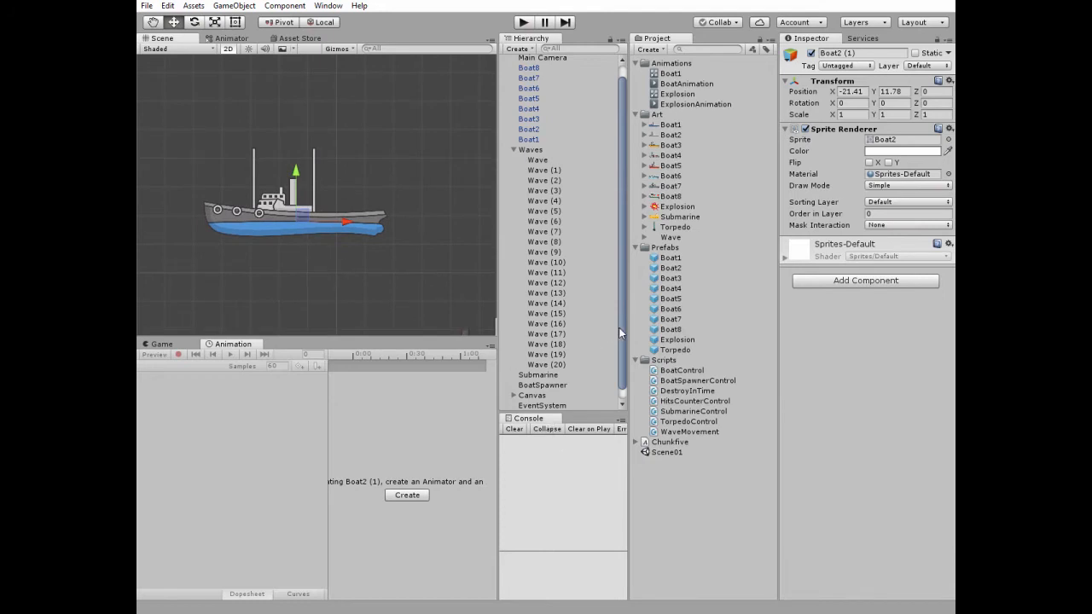
scroll(623, 330, down, 1)
click(546, 394)
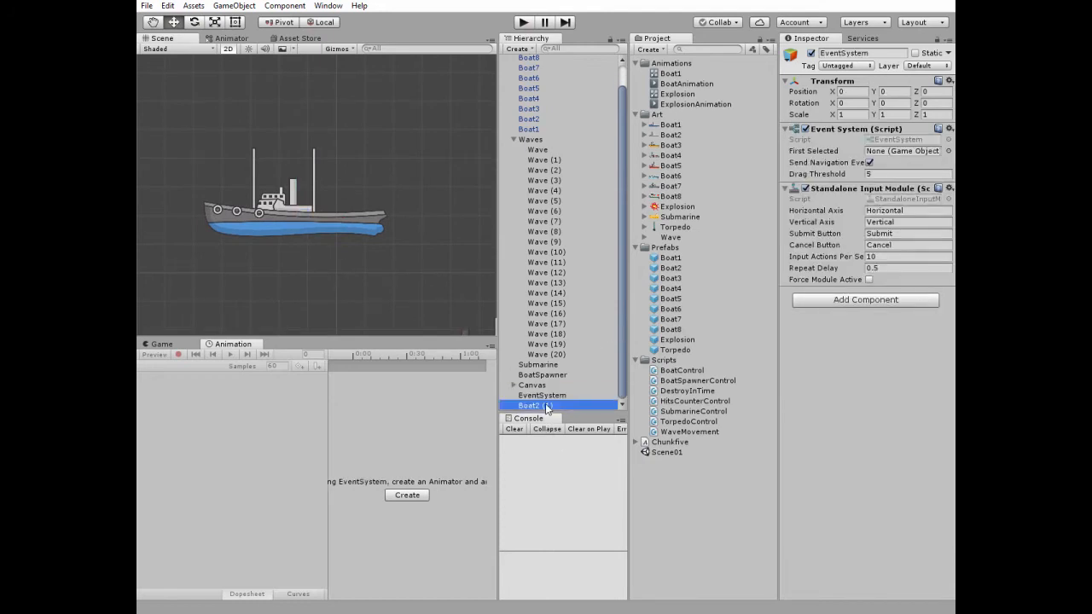
Create a new clip named ExampleAnimation for Boat2 (1), saved in Assets/Animations.
click(407, 496)
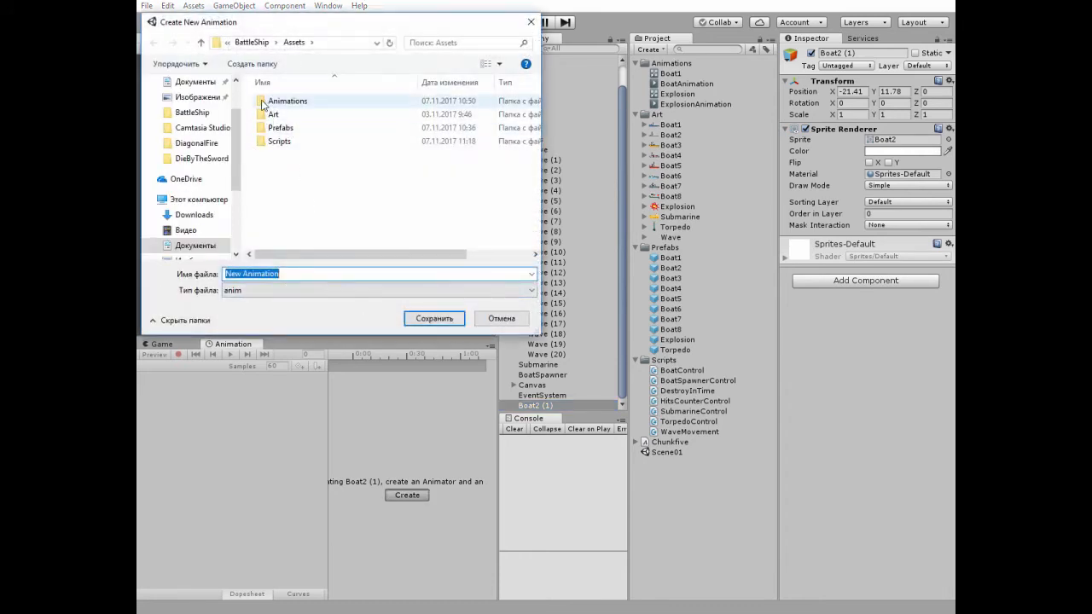
double_click(264, 104)
click(287, 274)
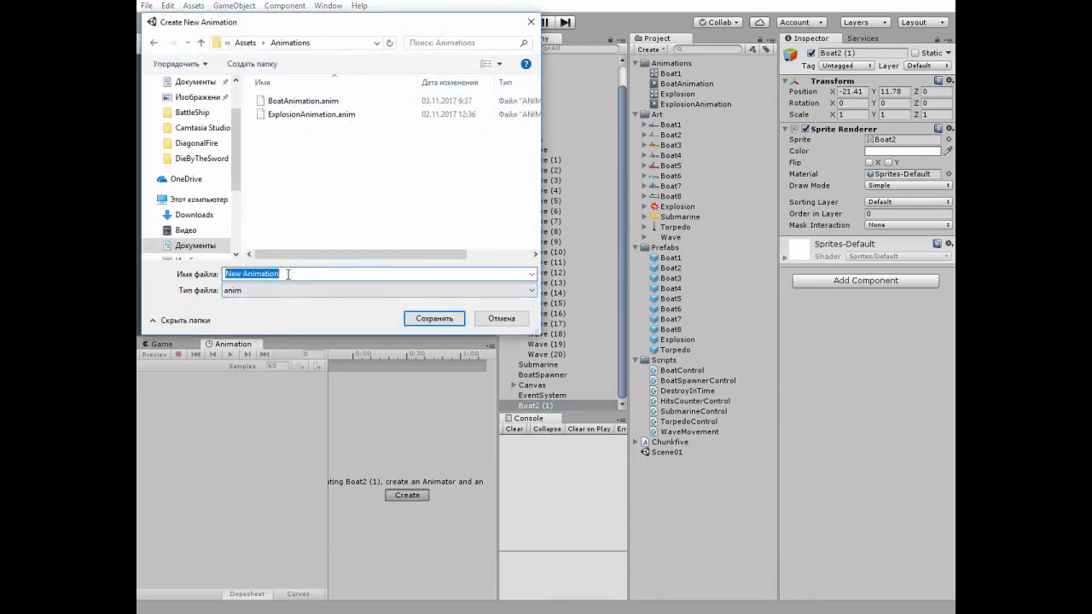
text(Exampl)
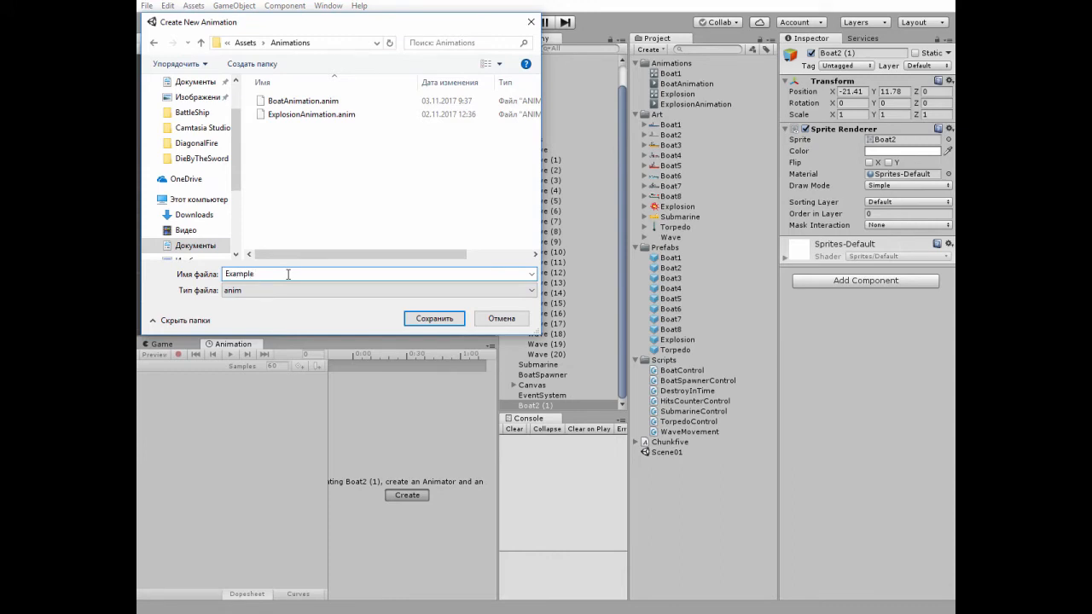
key(Return)
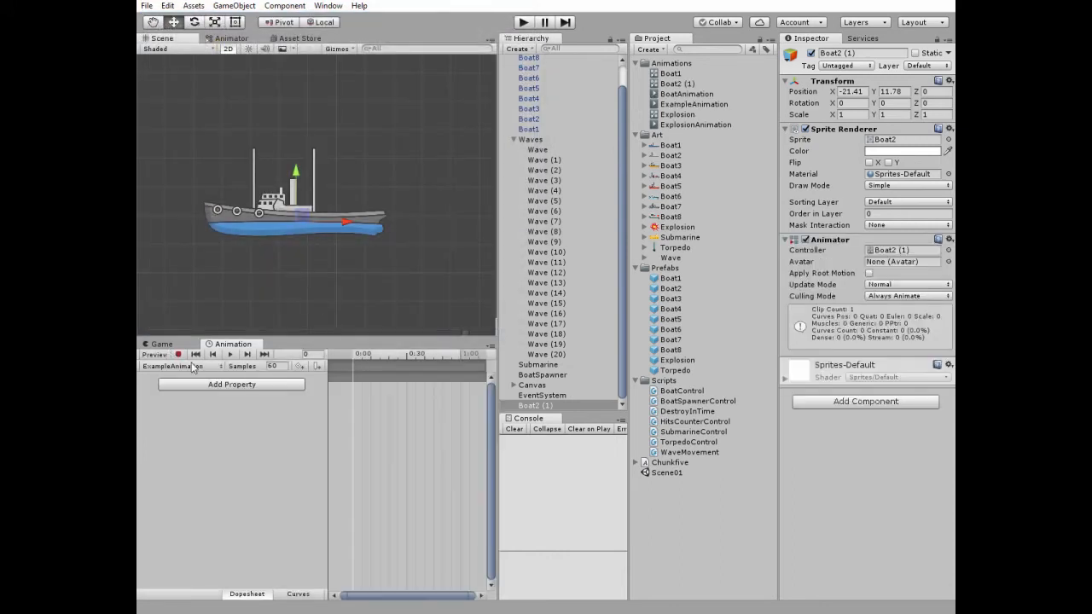
Record Z rotation keyframes of -3 at frame 0, 0 at frame 15 and 3 at frame 30.
click(178, 354)
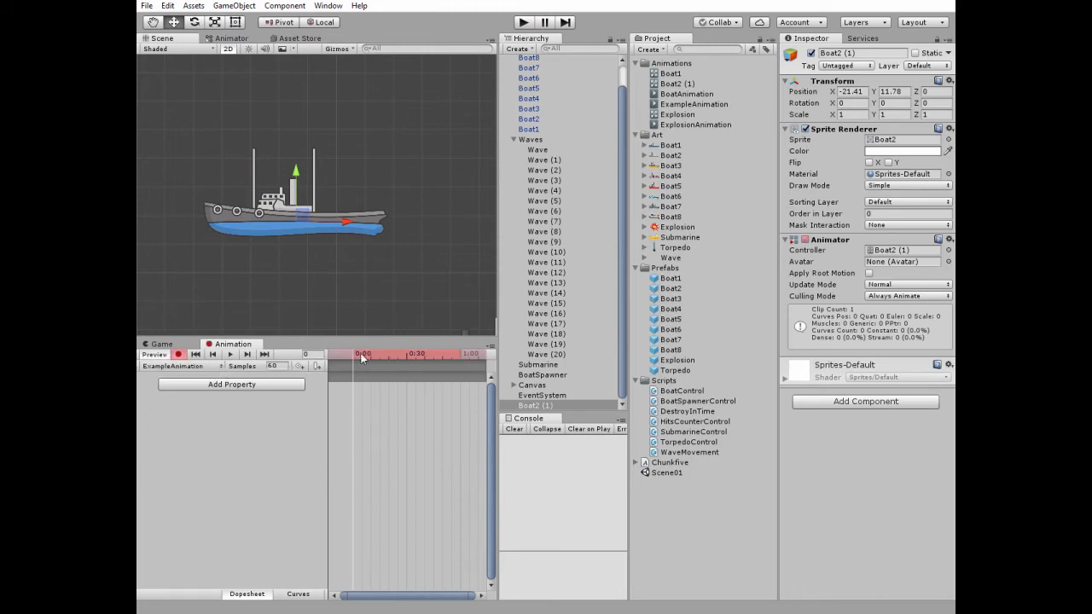
click(928, 102)
text(-3)
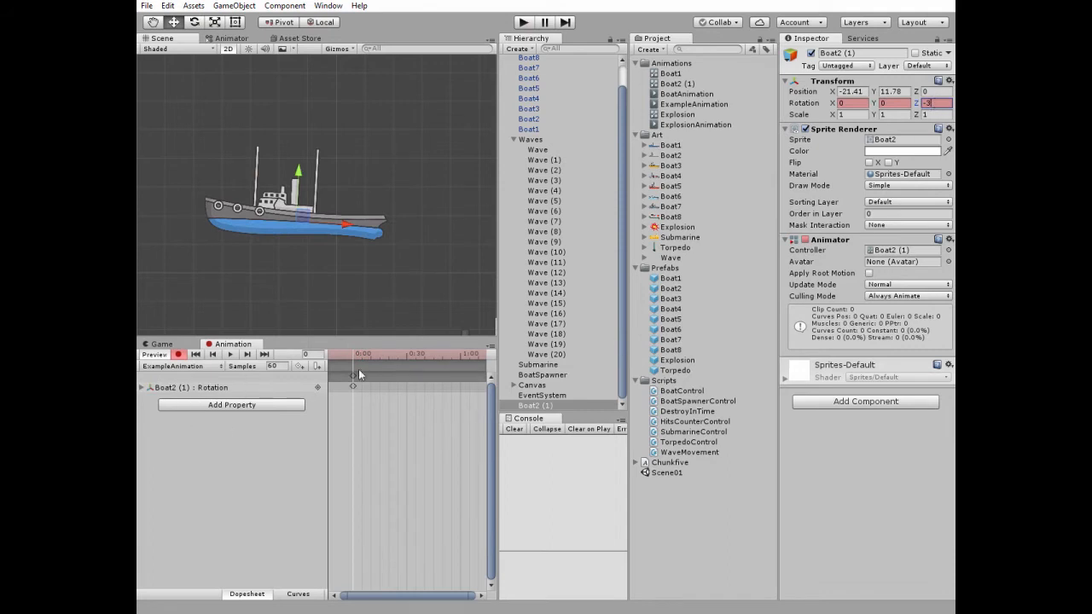
drag(358, 356, 382, 366)
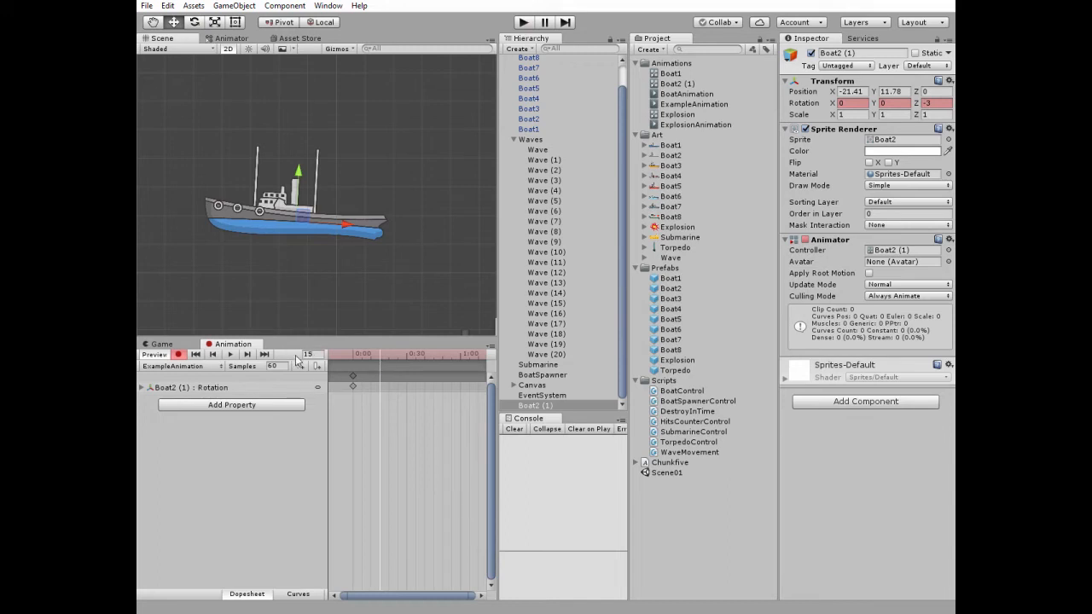
text(0)
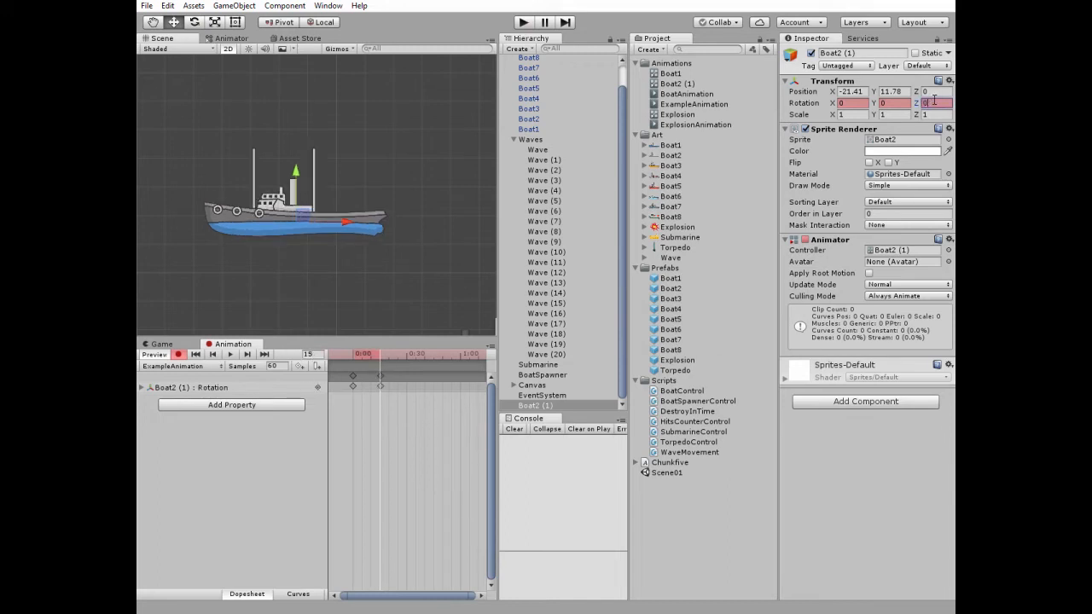
drag(381, 356, 406, 356)
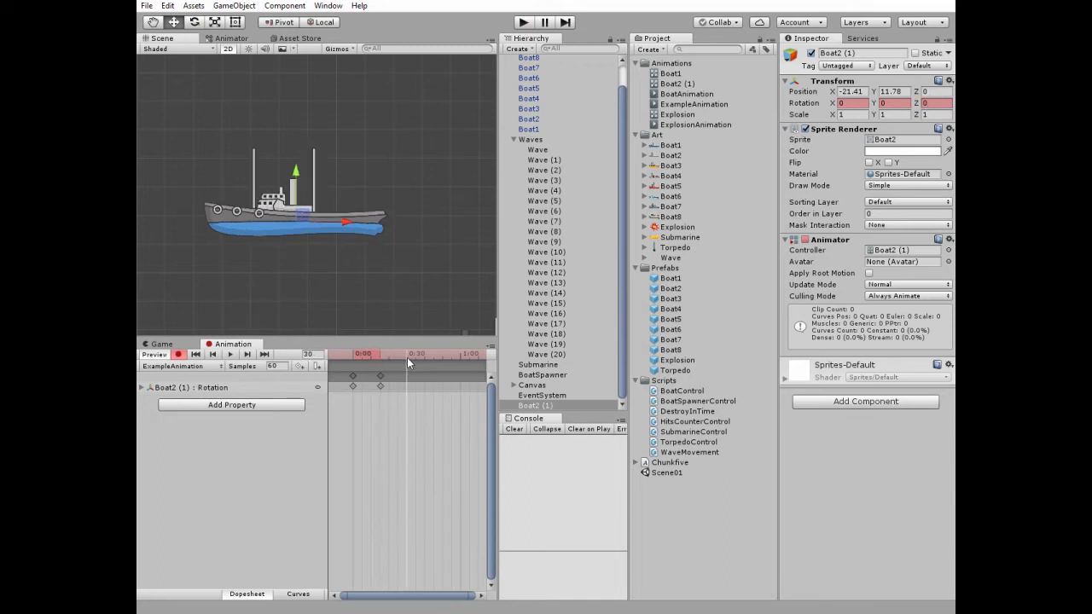
click(936, 103)
double_click(933, 103)
text(3)
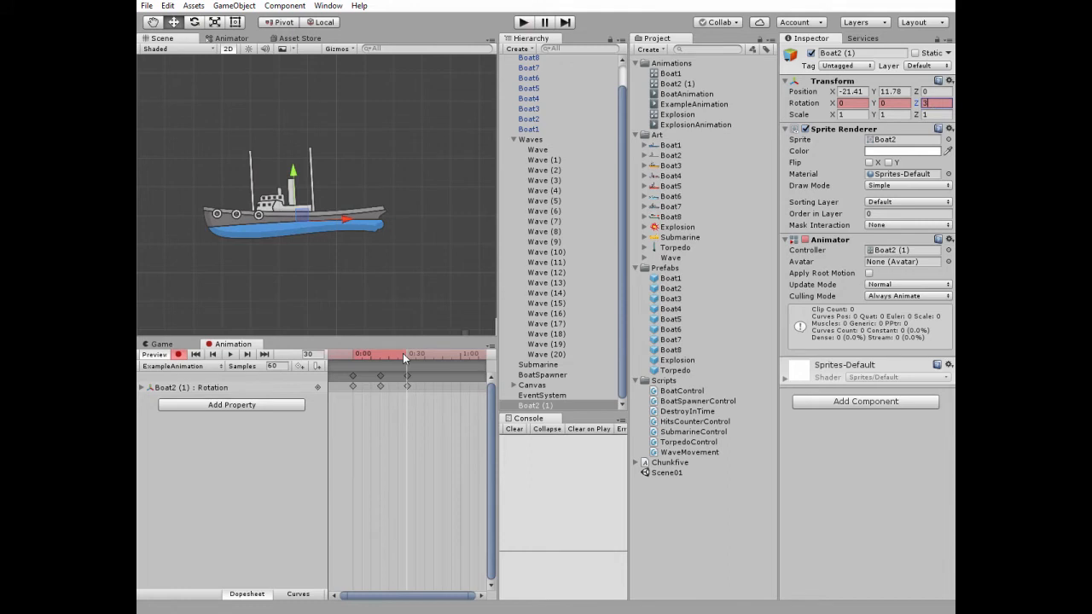
Keyframe Z rotation 0 at frame 45 and -3 at frame 60.
drag(403, 353, 434, 368)
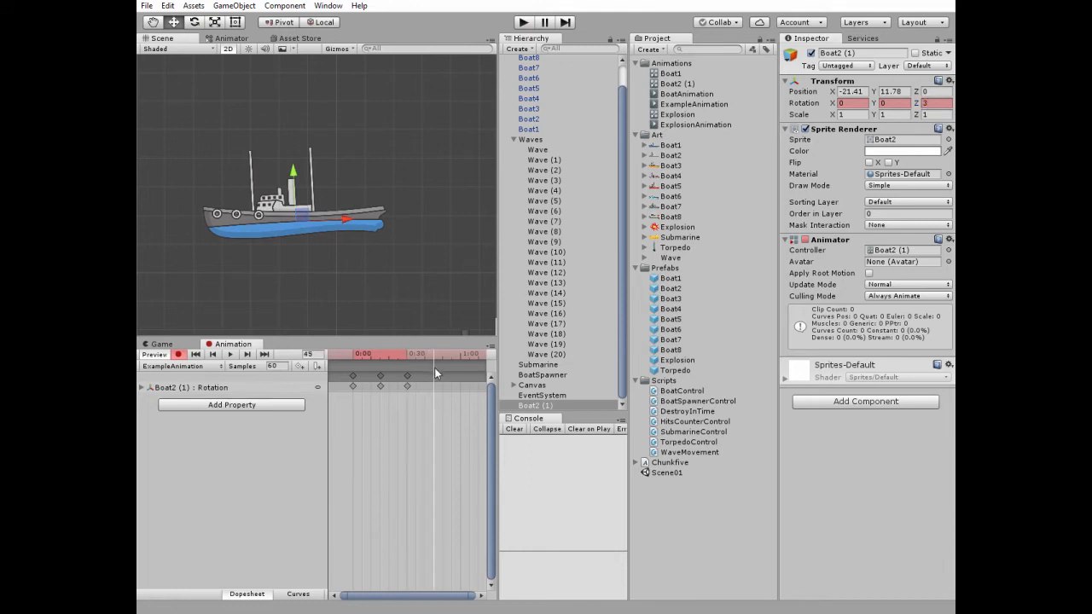
click(934, 104)
text(0)
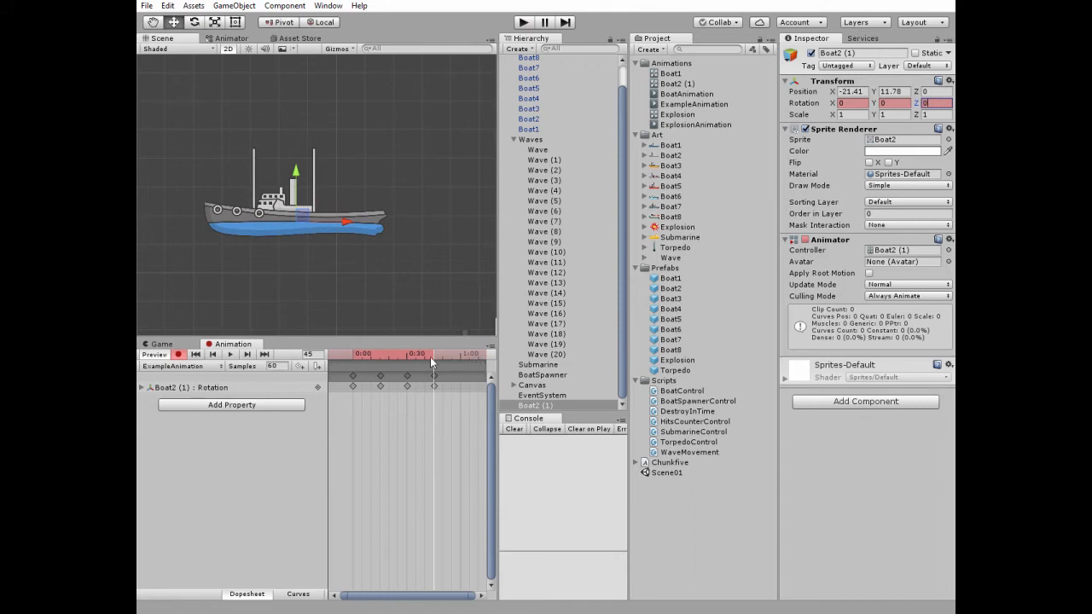
drag(432, 357, 461, 357)
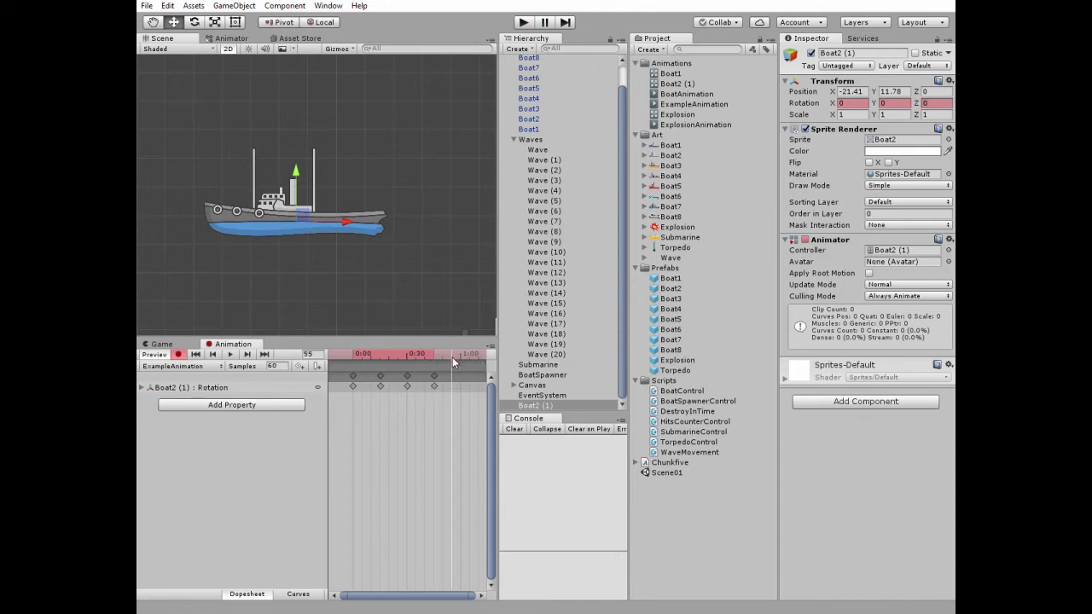
click(939, 104)
text(-3)
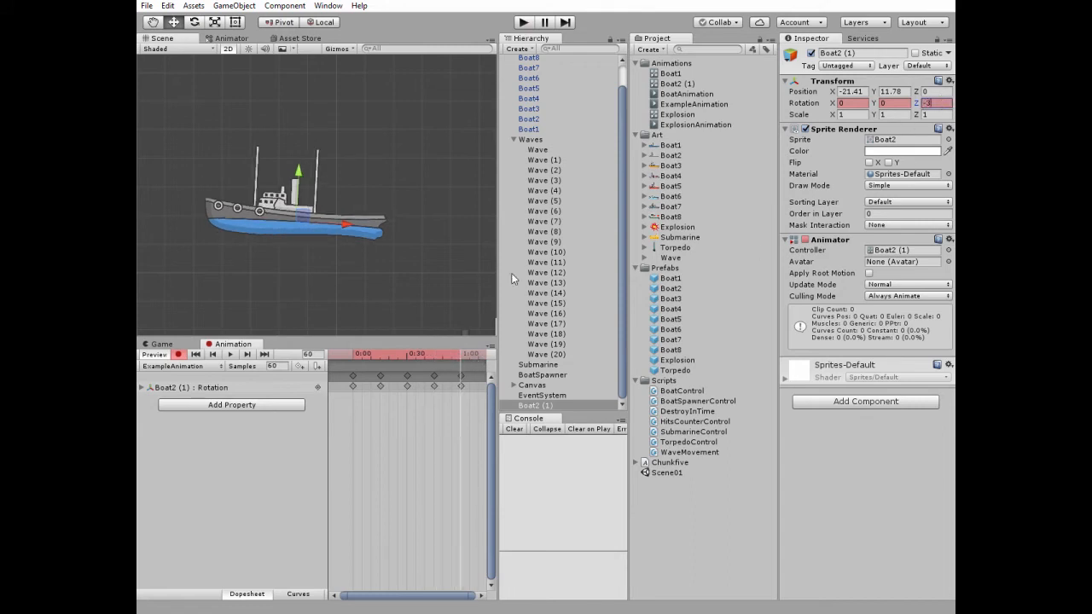
Preview the rocking clip at 30 samples, stop recording and select Boat2 (1).
click(231, 355)
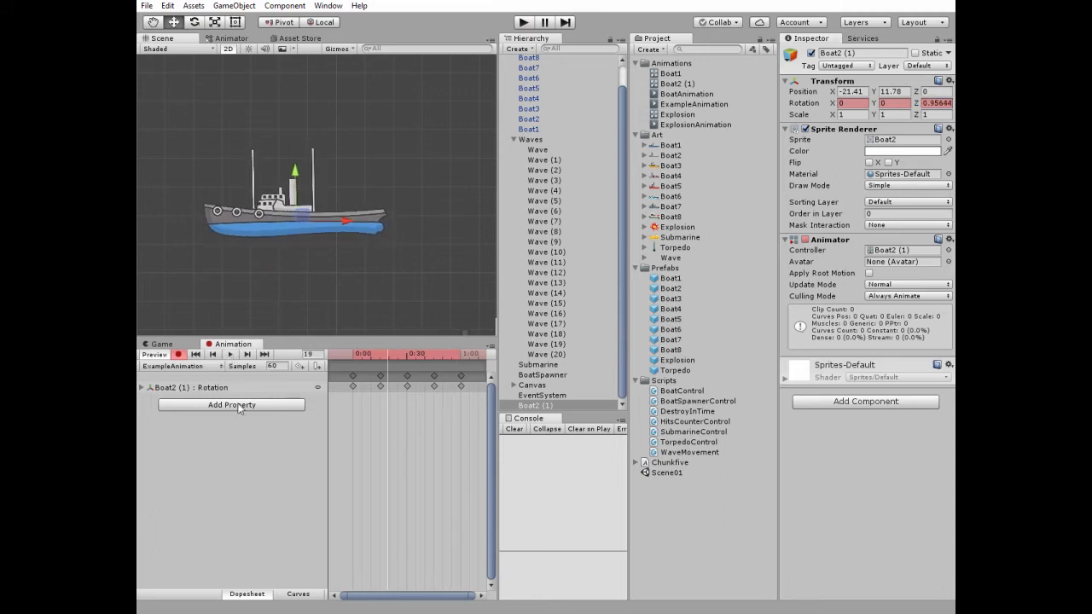
text(30)
key(Return)
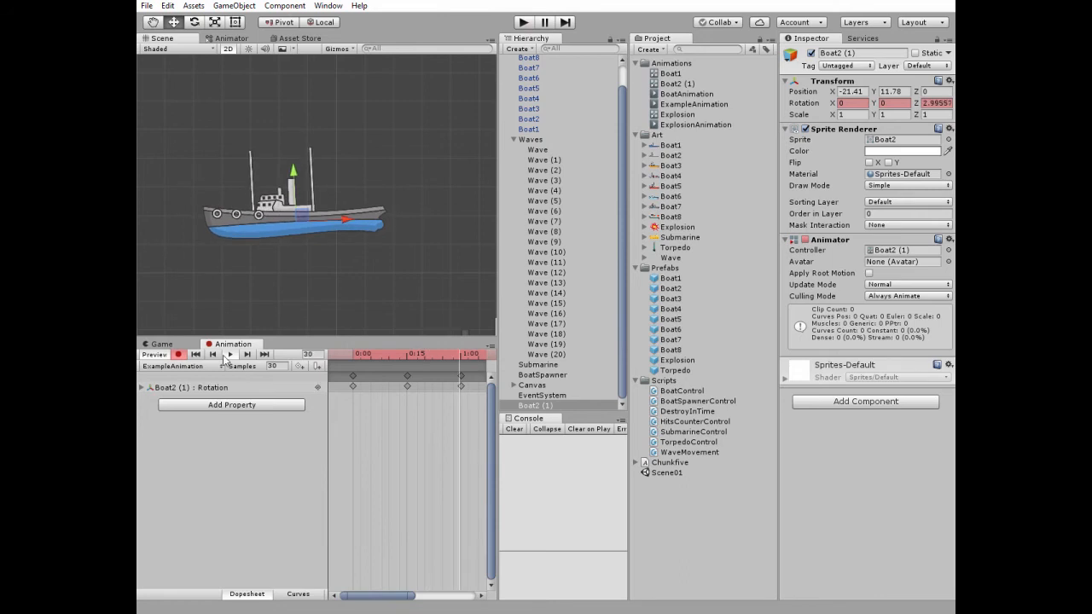
click(178, 355)
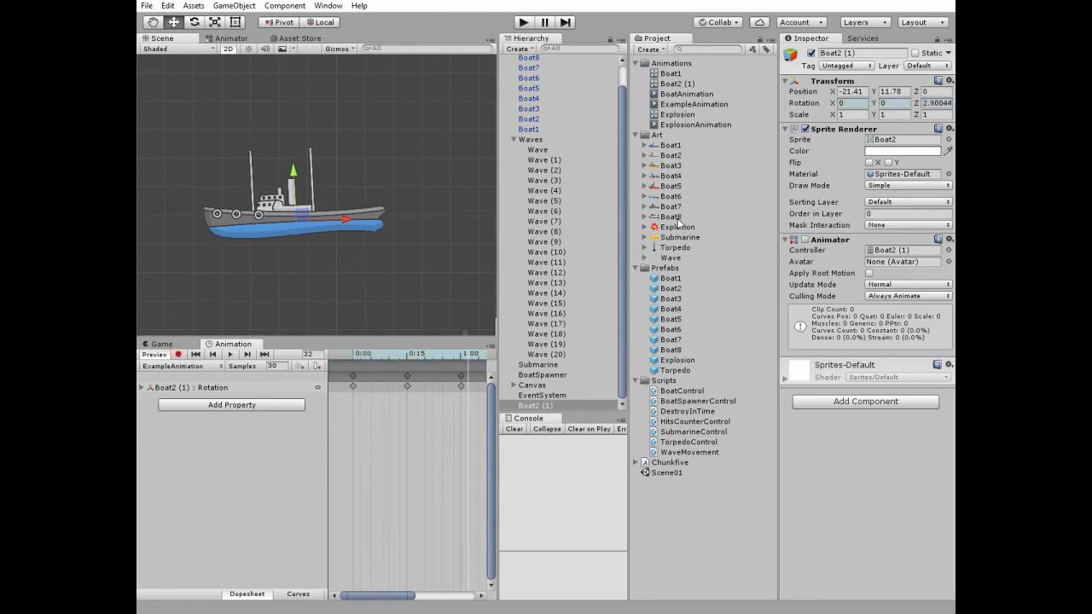
click(619, 205)
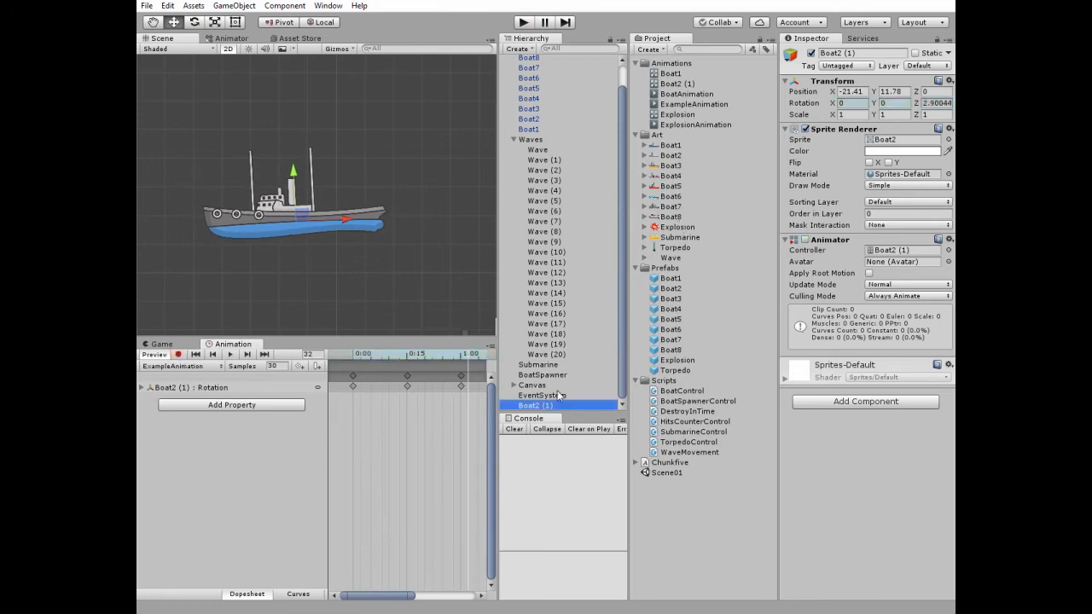
Delete the Boat2 (1) test boat from the scene and its animator controller asset.
key(Delete)
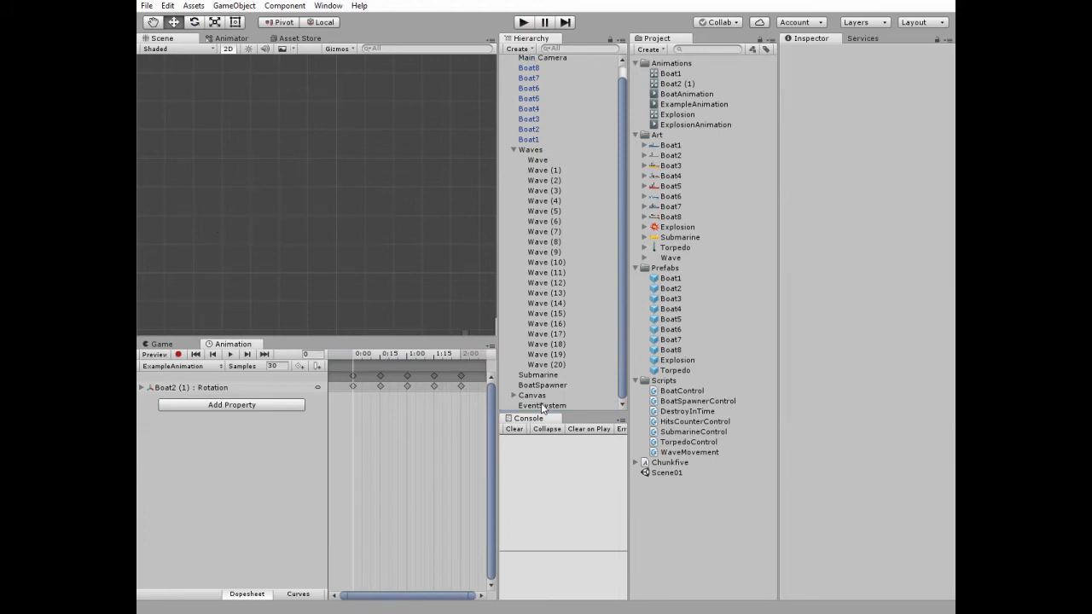
click(677, 83)
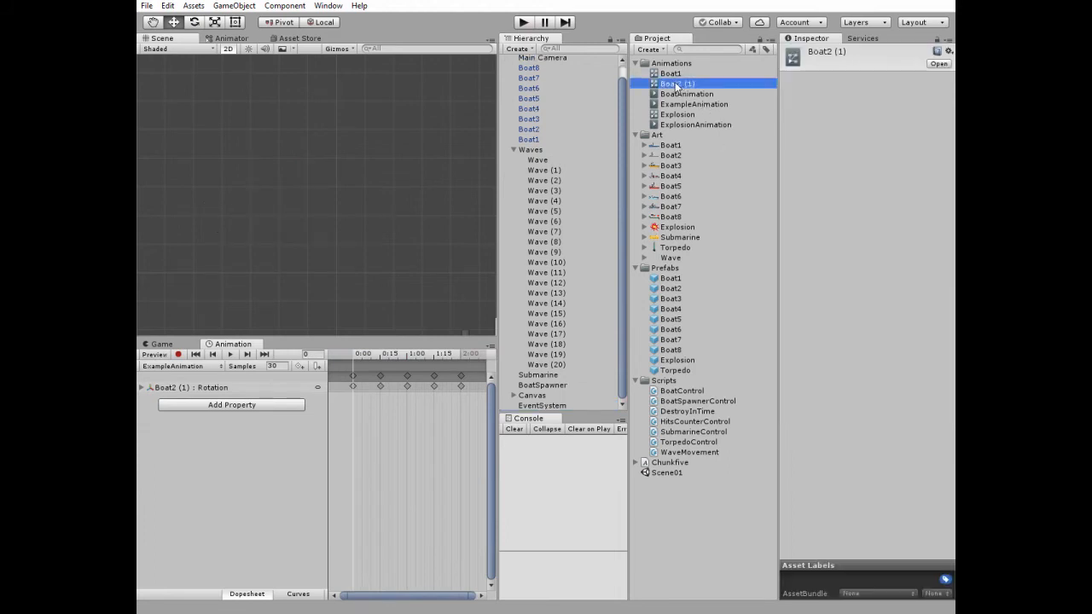
key(Delete)
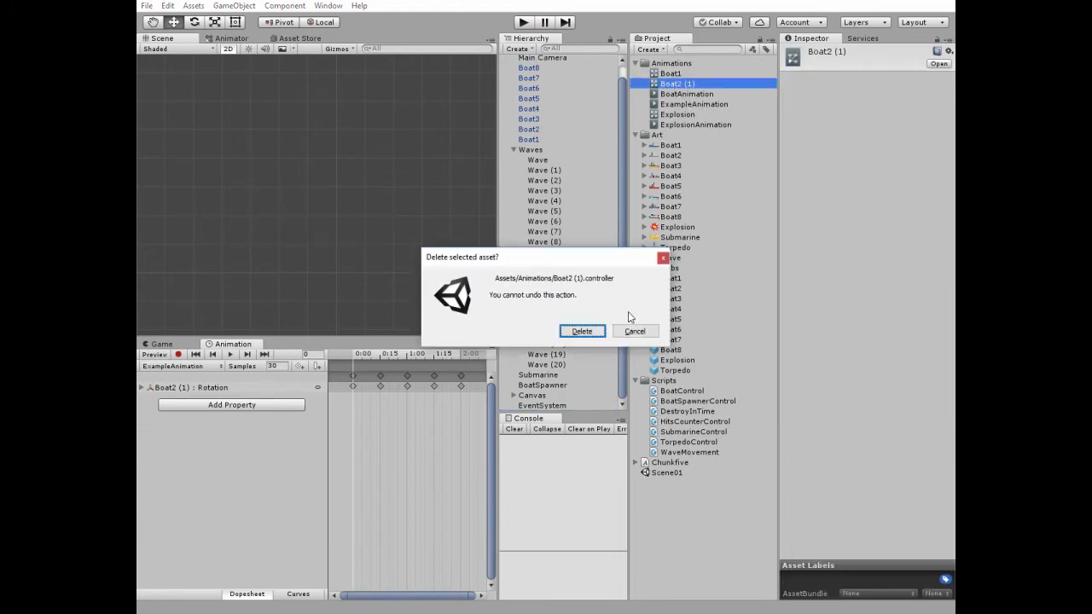
click(586, 333)
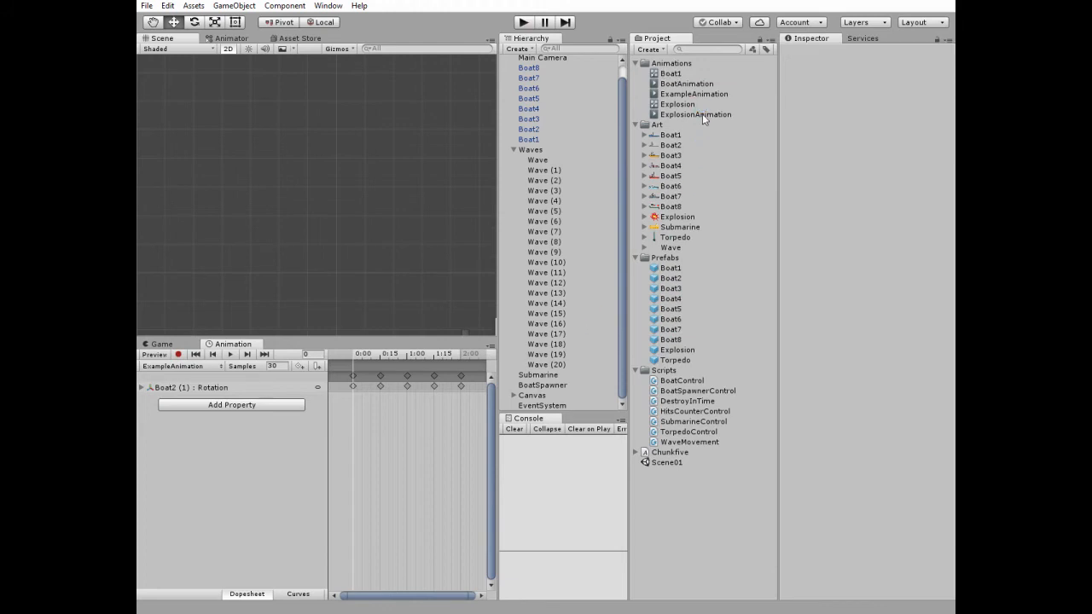
Delete the ExampleAnimation clip from the Project window.
click(693, 104)
key(Delete)
click(581, 331)
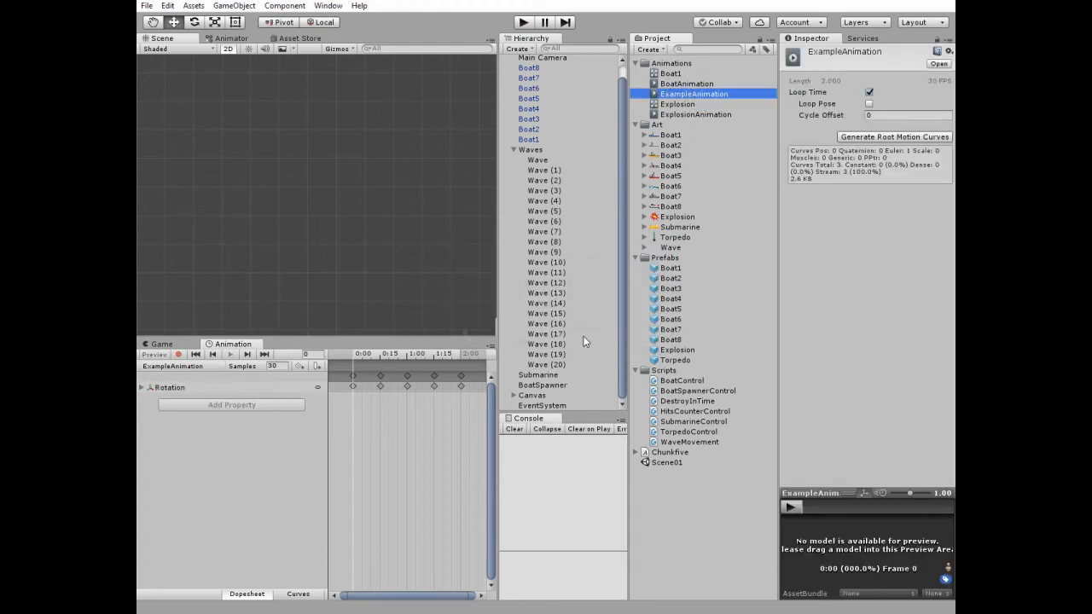
Inspect the rotation Animator setup on Boat1, Boat8, Boat5 and Boat4 in turn.
middle_drag(428, 244, 376, 206)
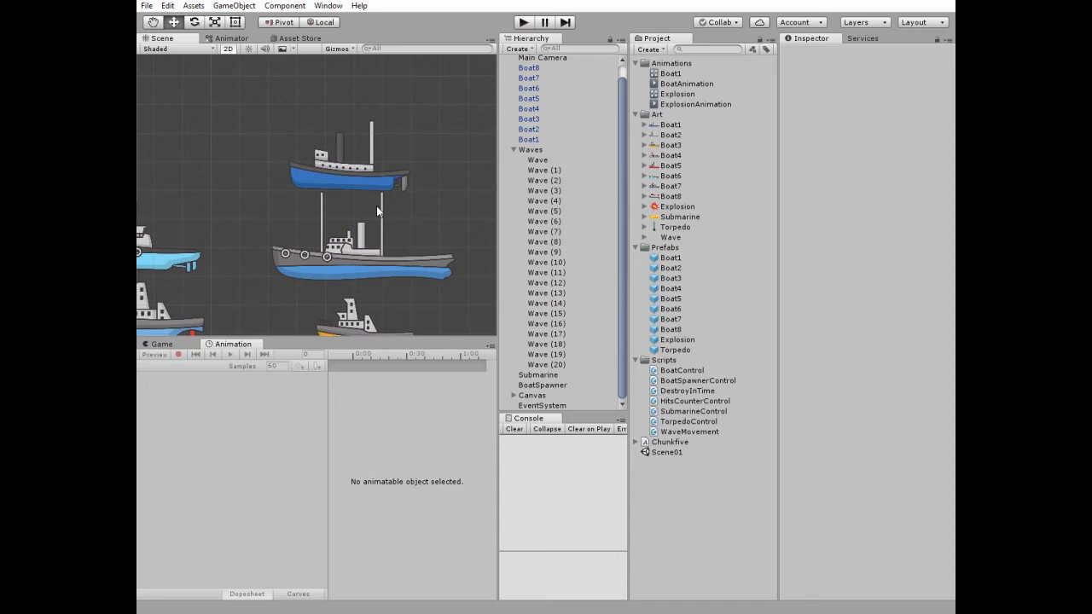
scroll(376, 206, down, 2)
click(401, 149)
scroll(867, 346, down, 5)
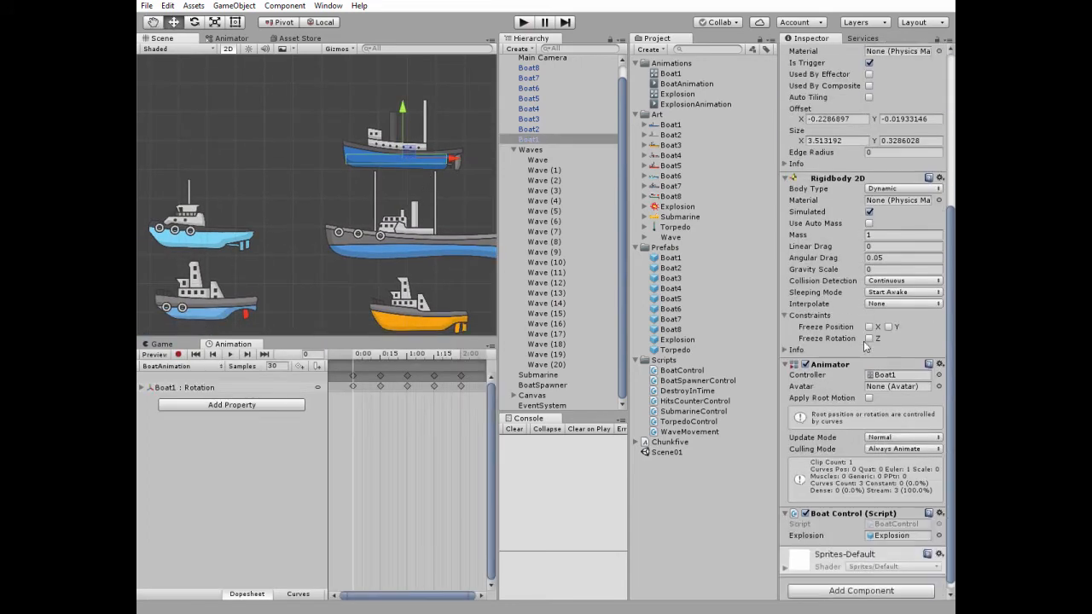
scroll(865, 349, down, 3)
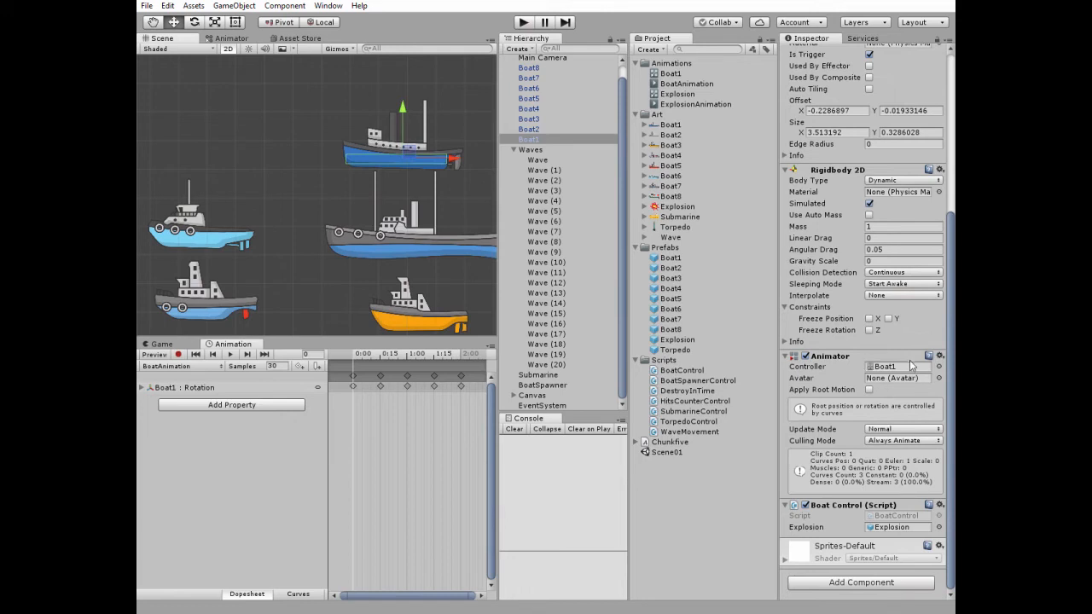
click(529, 67)
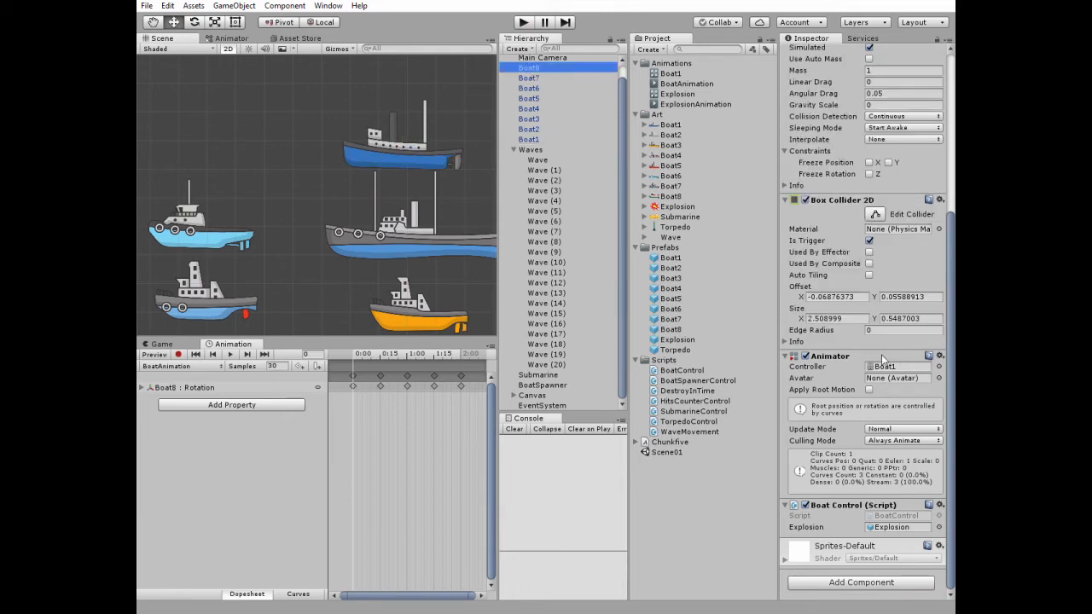
scroll(395, 245, down, 3)
scroll(384, 249, down, 3)
scroll(384, 249, down, 2)
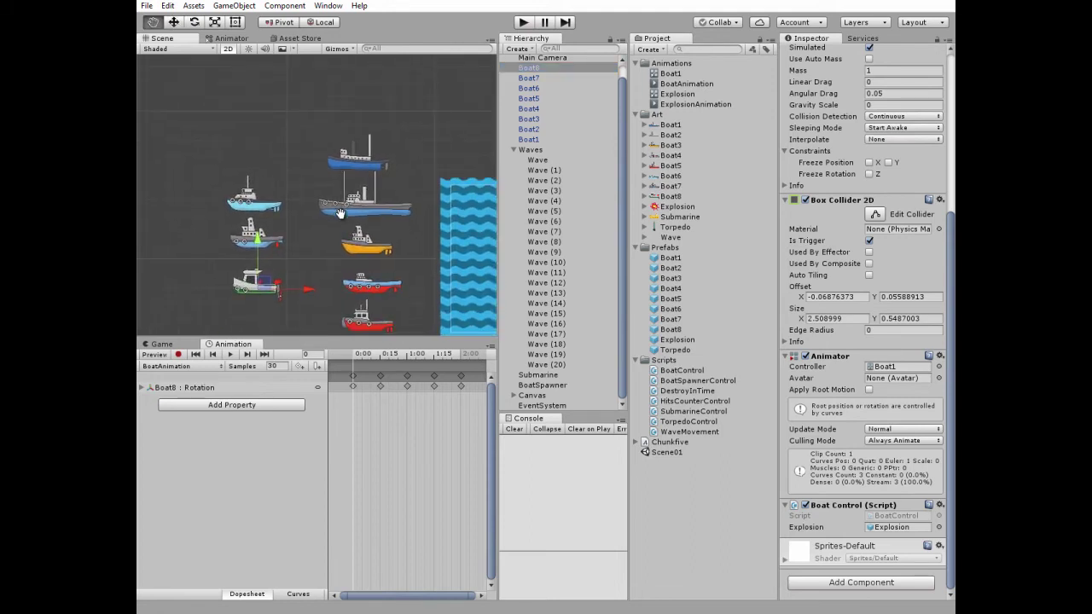
click(365, 325)
click(353, 293)
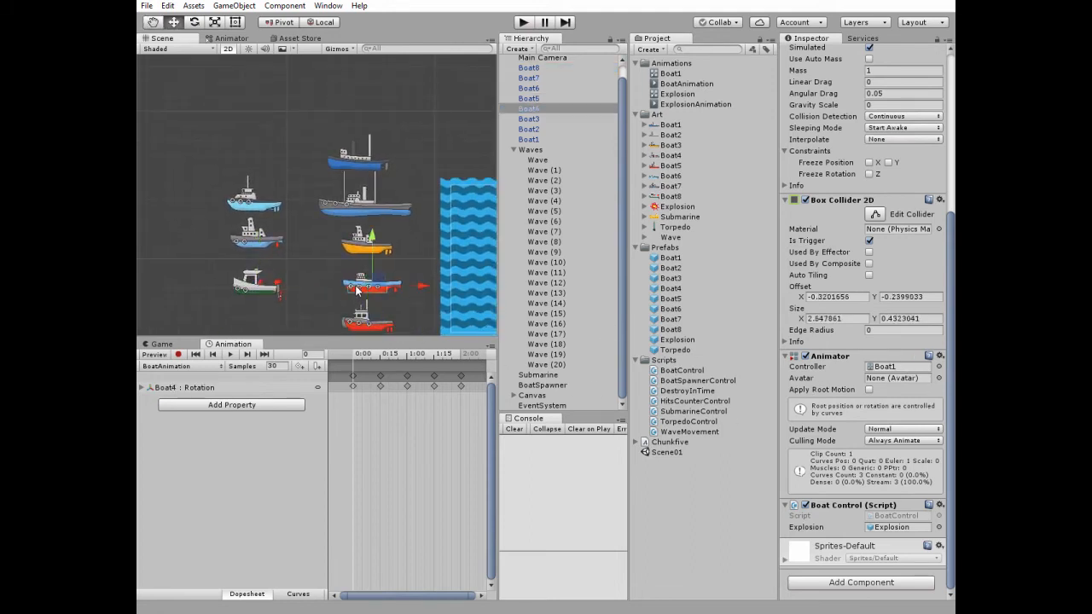
Check Boat3, Boat2, Boat7 and Boat6, then box-select the whole group of boats in the Scene.
click(358, 249)
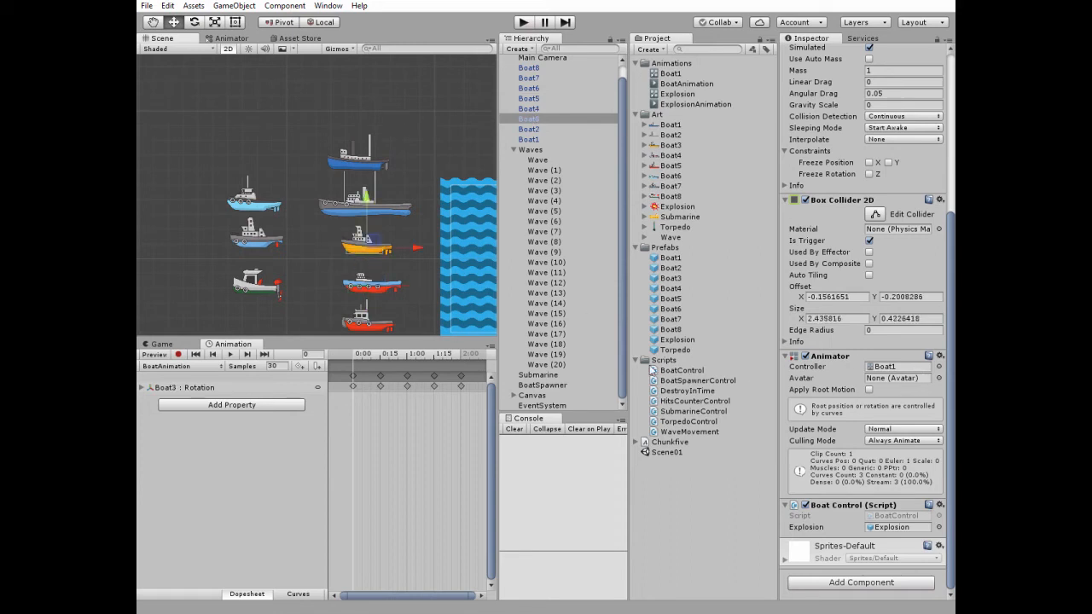
click(349, 208)
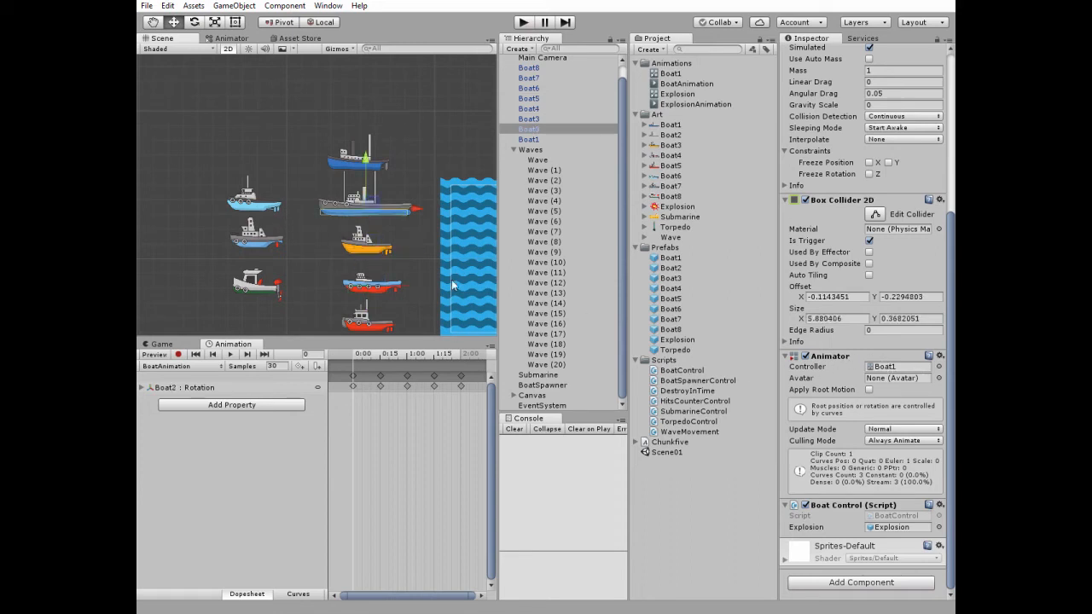
click(256, 205)
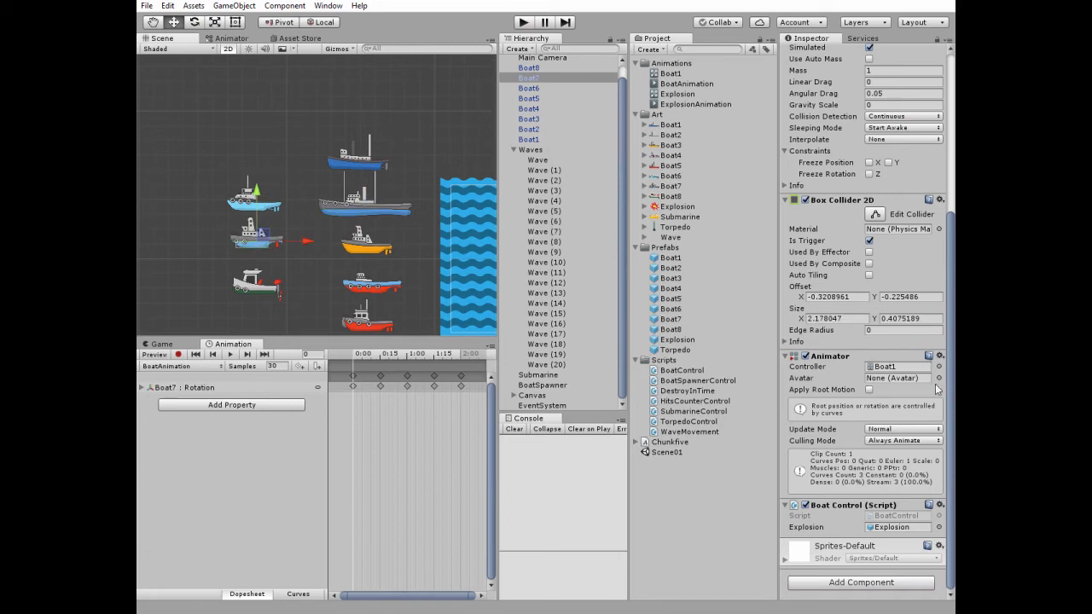
click(246, 201)
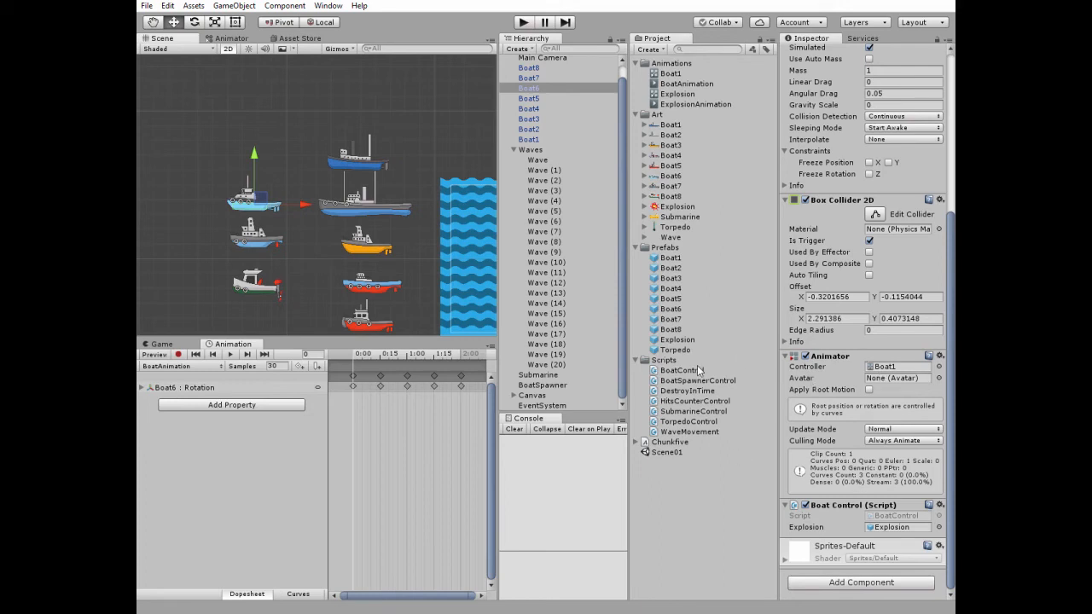
scroll(841, 394, up, 5)
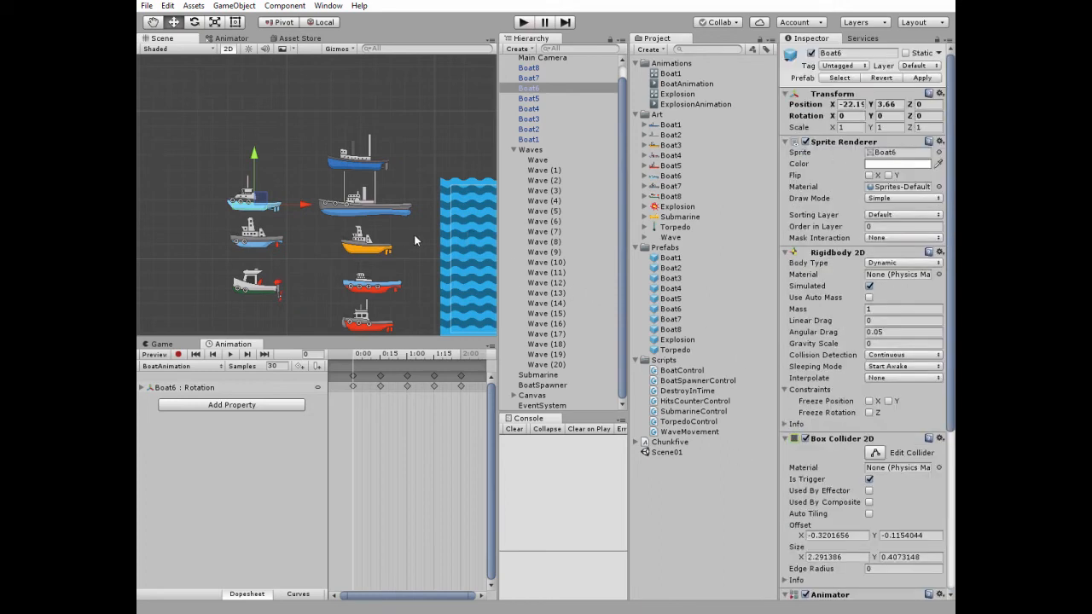
scroll(341, 196, down, 2)
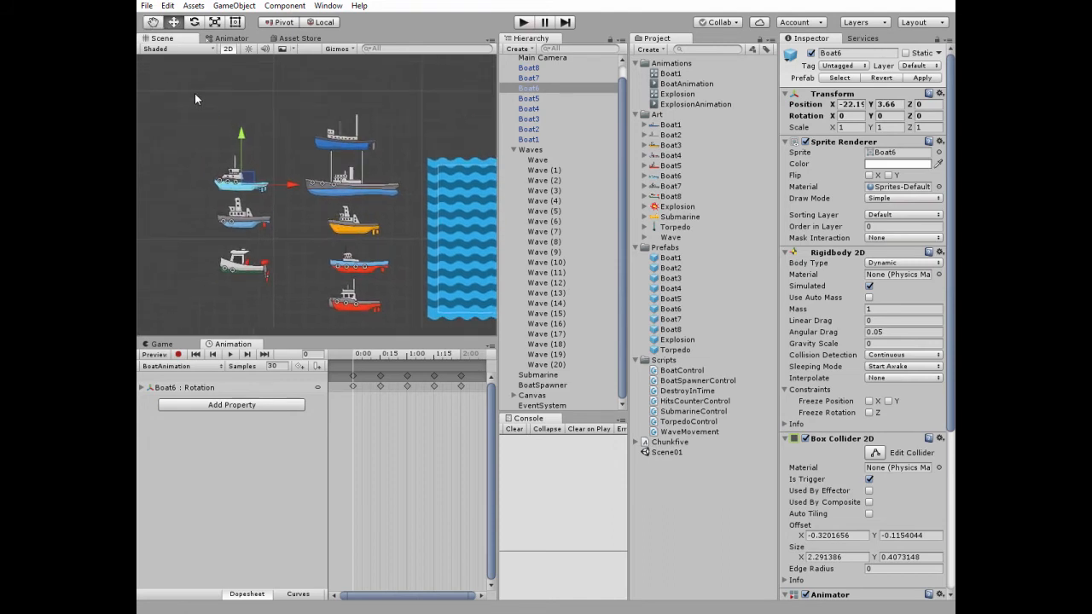
drag(194, 93, 415, 342)
Delete the selected boats, frame the whole sea and start Play mode from the Game view.
key(Delete)
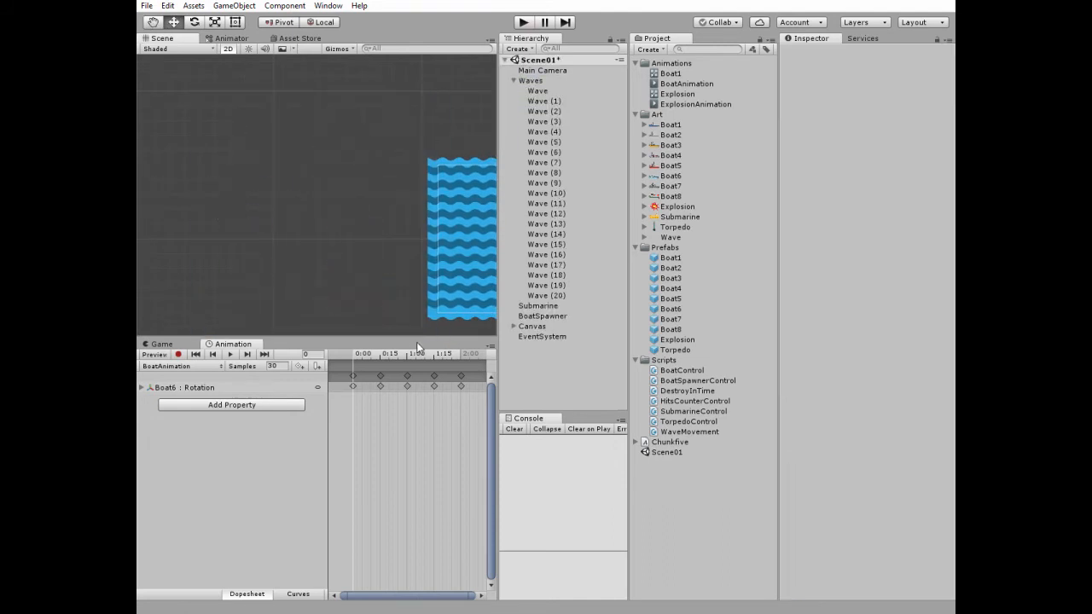
drag(413, 244, 196, 214)
scroll(197, 215, down, 2)
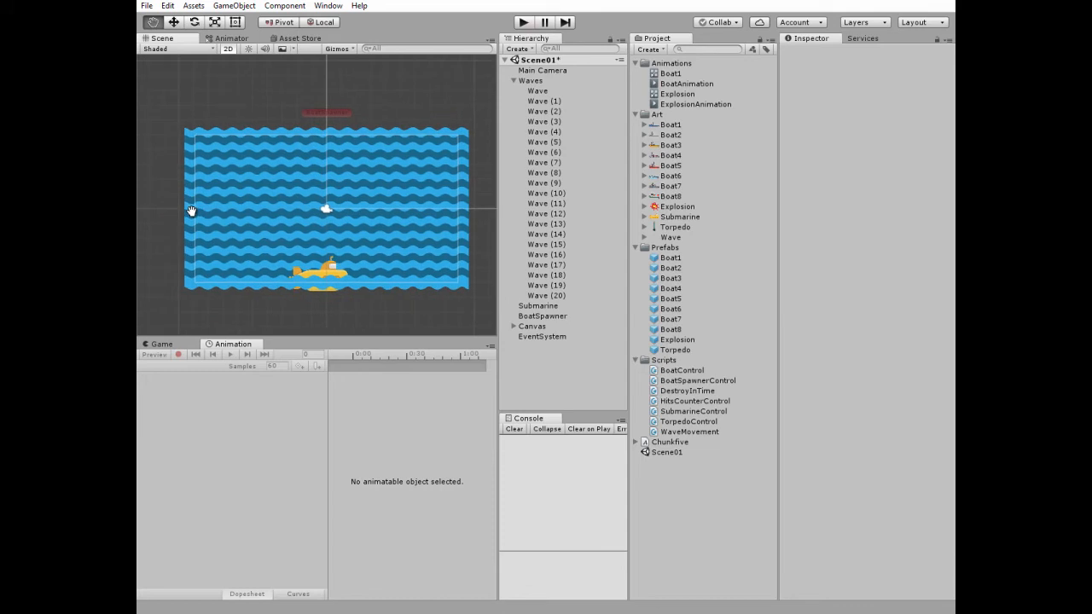
click(161, 344)
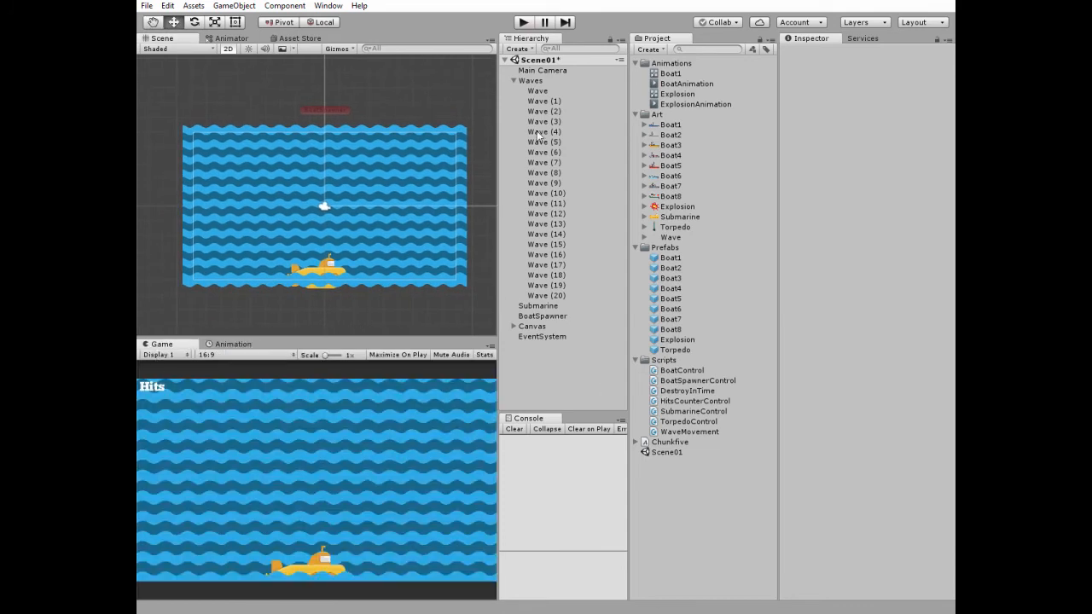
key(ctrl+p)
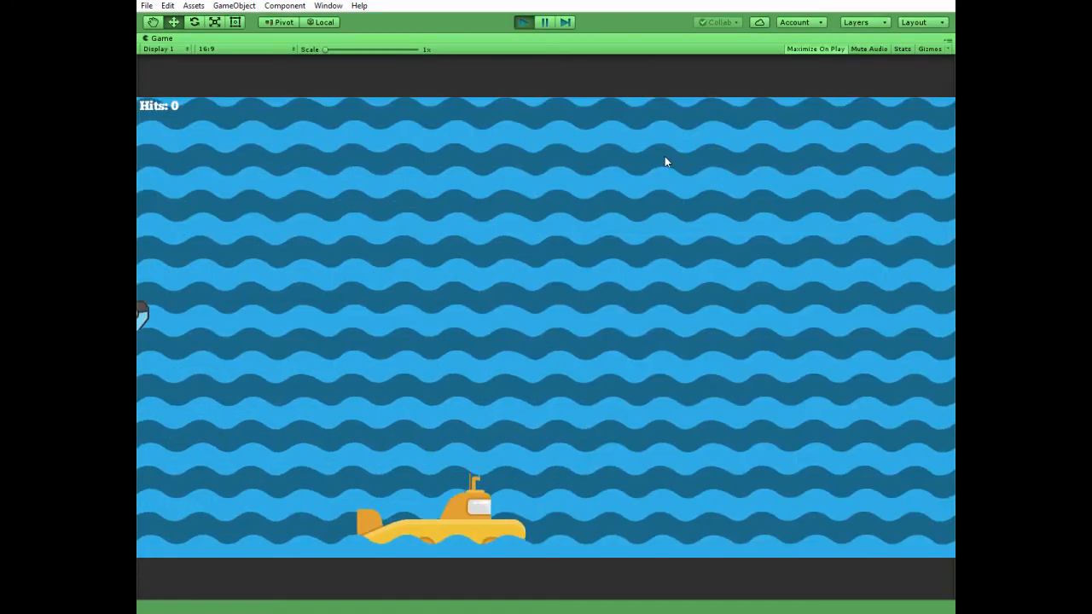
Steer the submarine left and right and fire torpedoes, sinking boats until Hits reaches 3.
key(Left)
key(space)
key(Right)
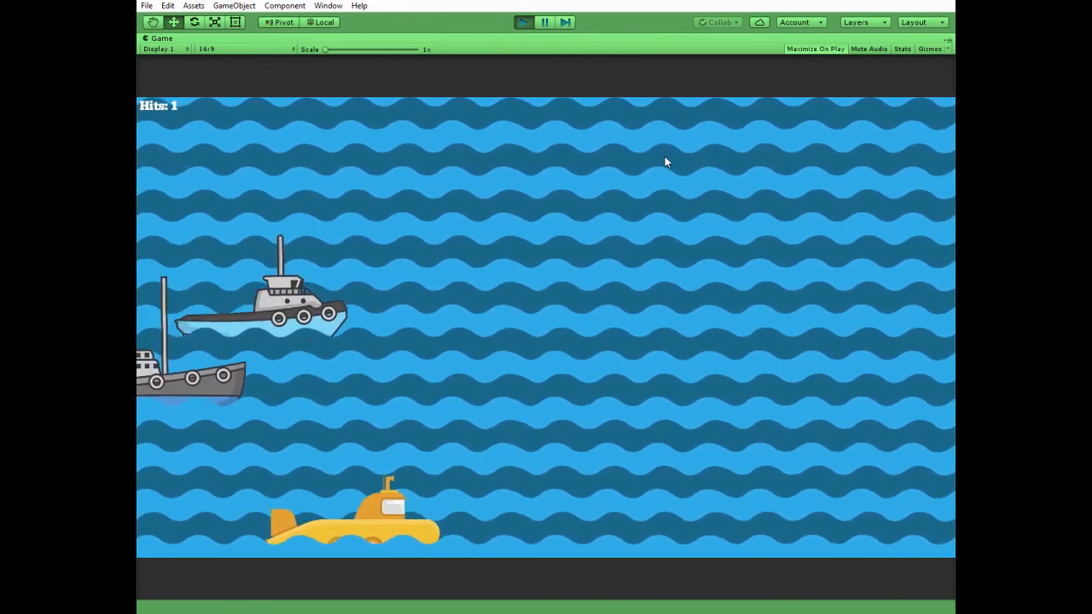
key(Left)
key(space)
key(Right)
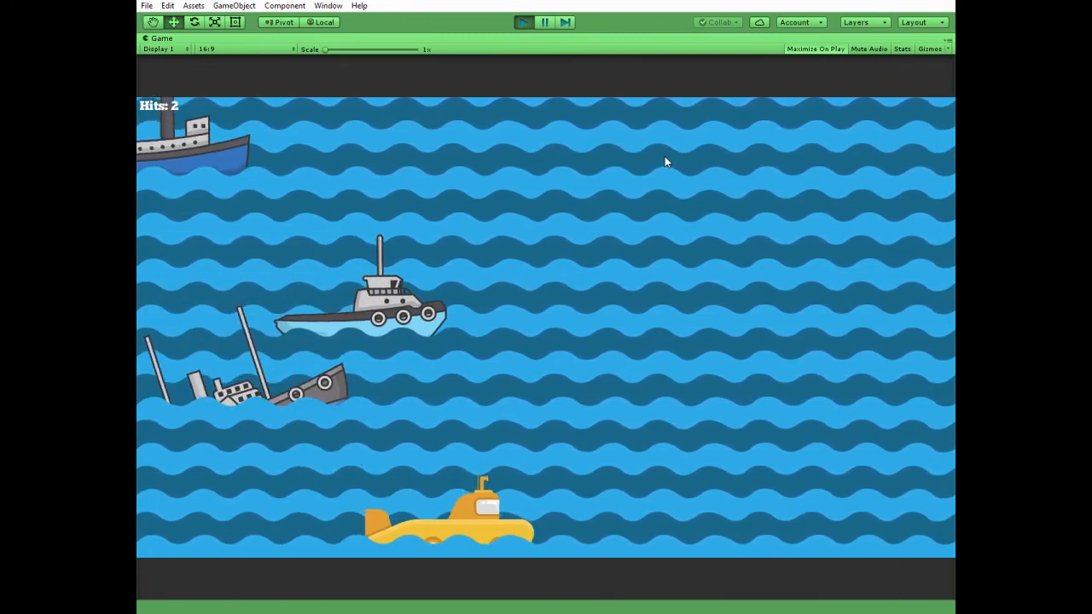
key(space)
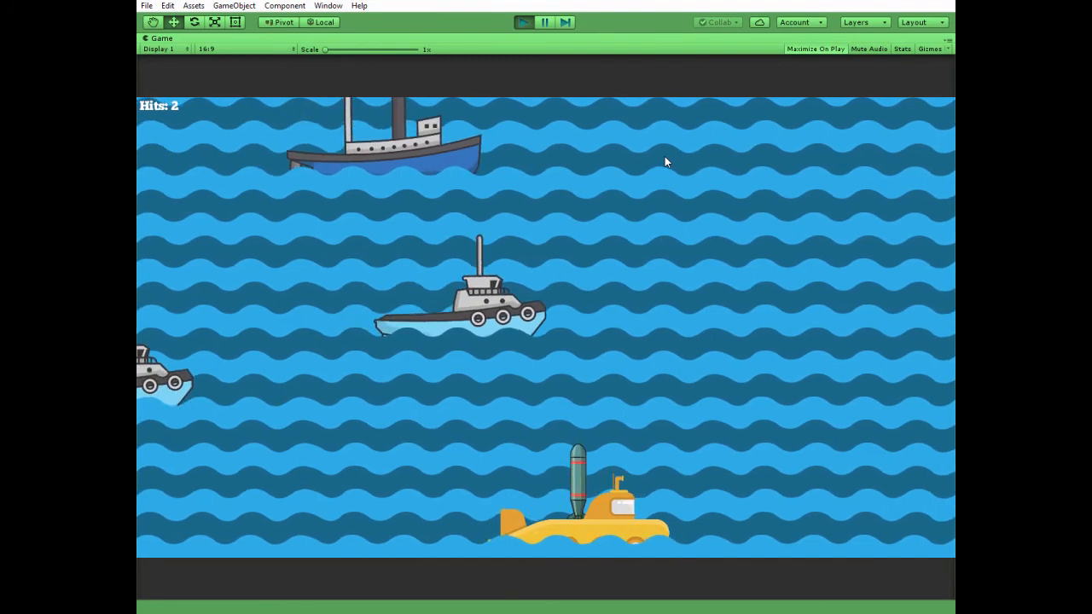
key(Left)
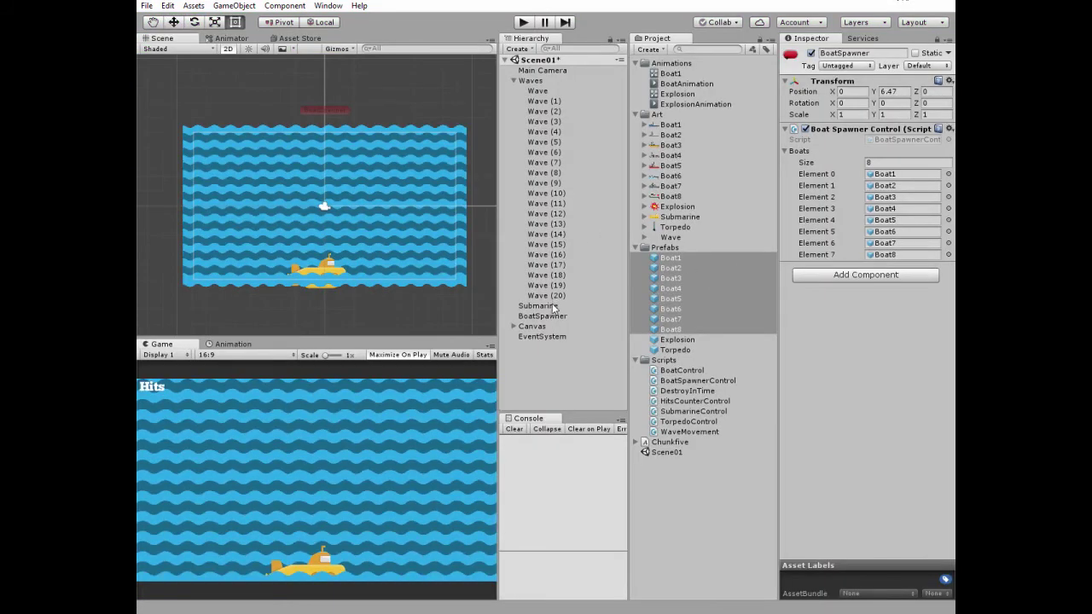
click(531, 326)
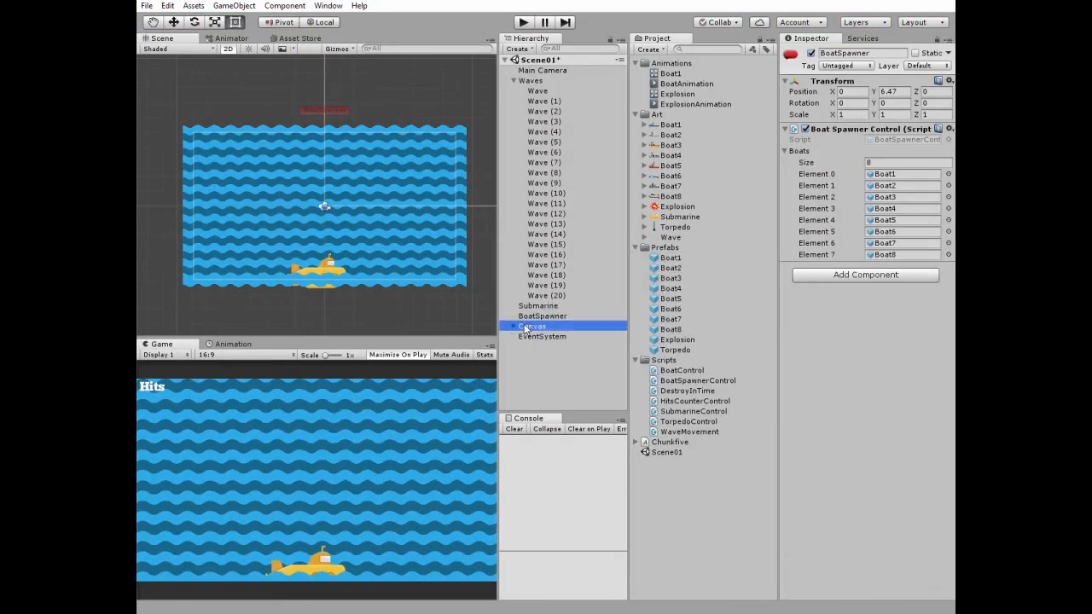
Select the HitsCounter text under Canvas and frame it in the Scene view.
click(512, 326)
click(546, 336)
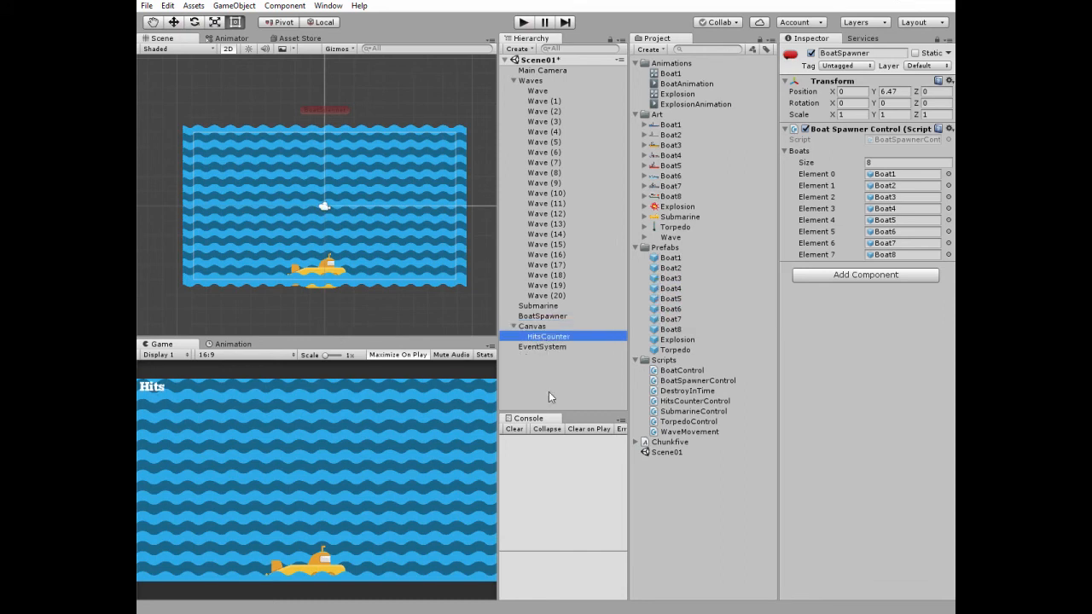
double_click(539, 339)
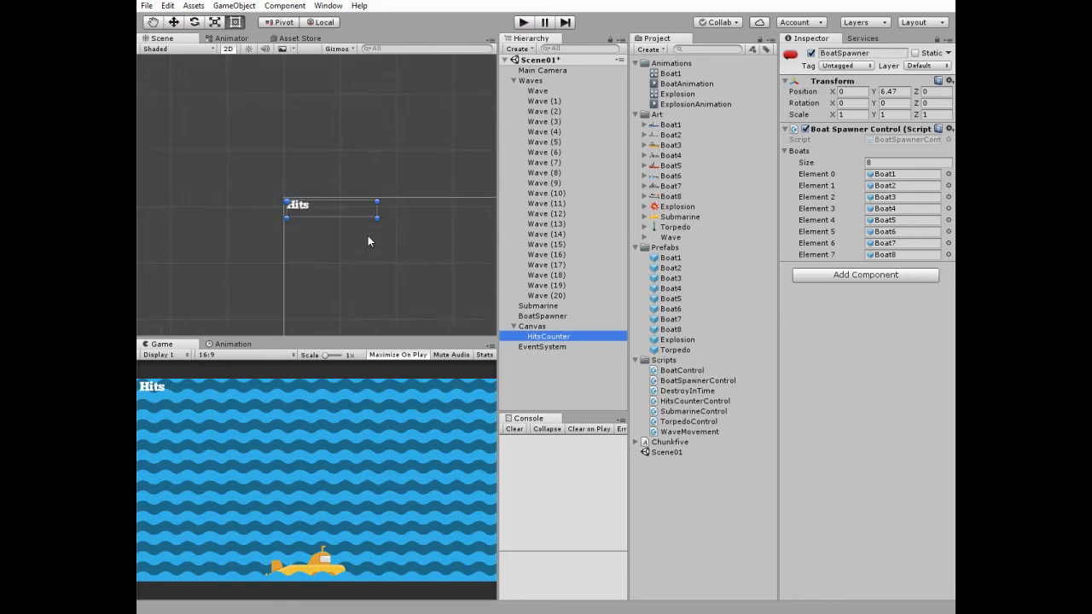
scroll(368, 235, down, 3)
click(546, 336)
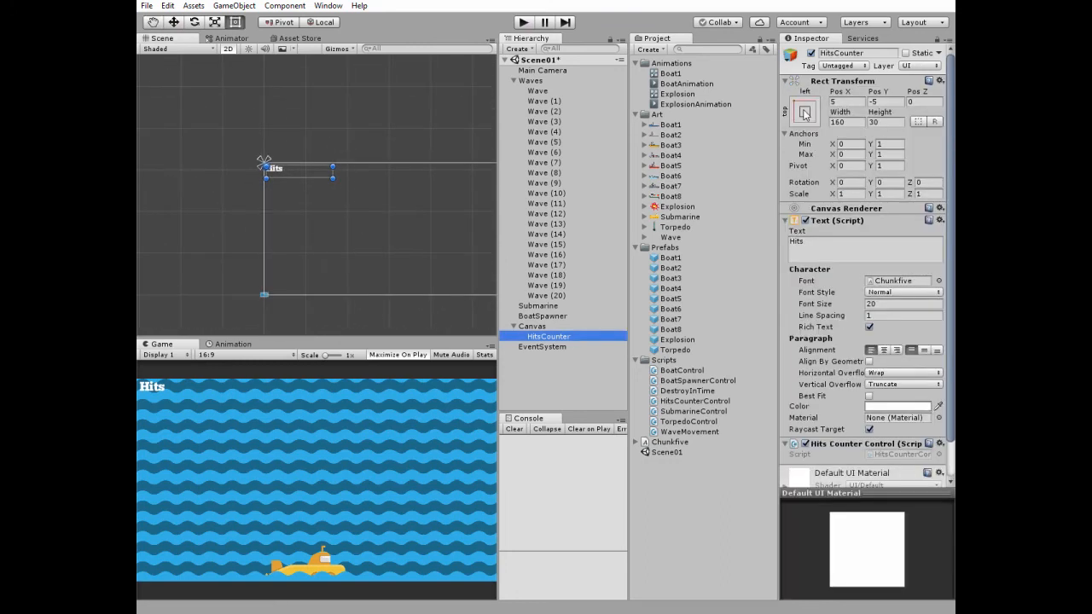
Keep HitsCounter anchored top-left via Anchor Presets, then switch to its script in MonoDevelop.
click(804, 110)
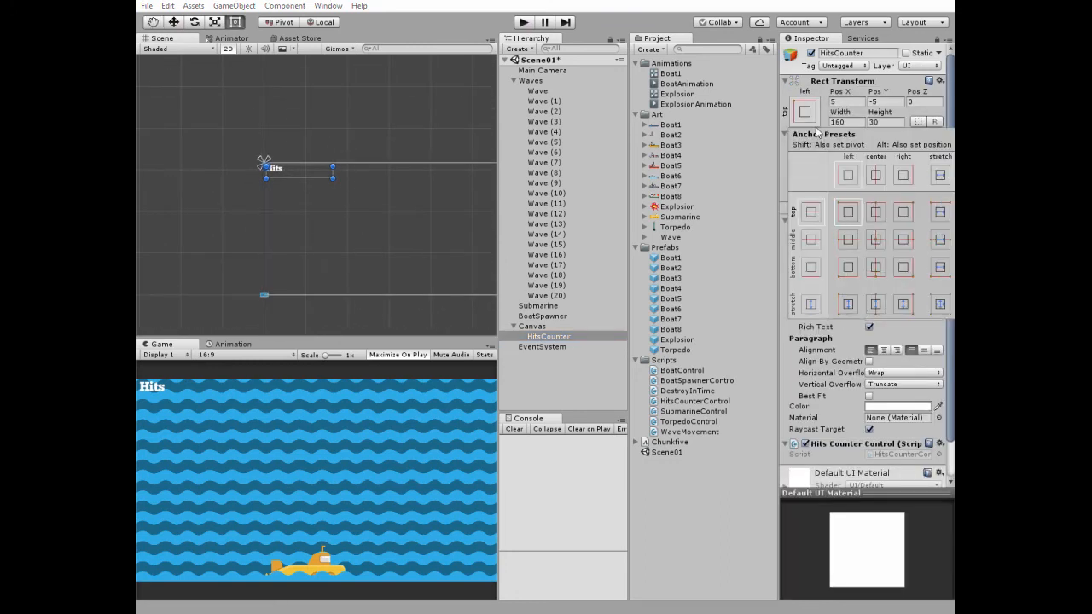
click(849, 215)
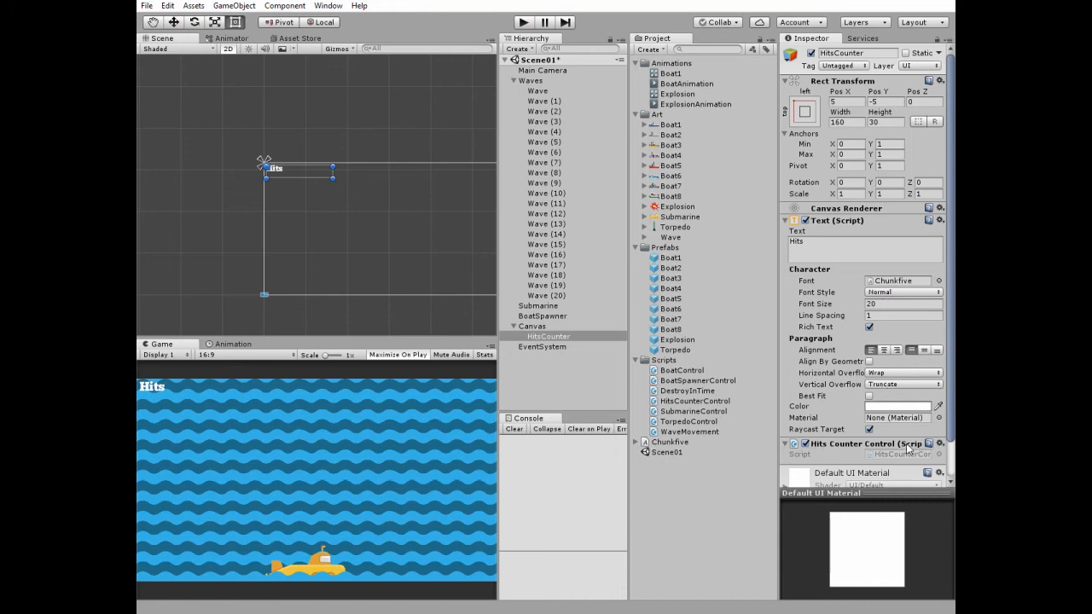
key(alt+Tab)
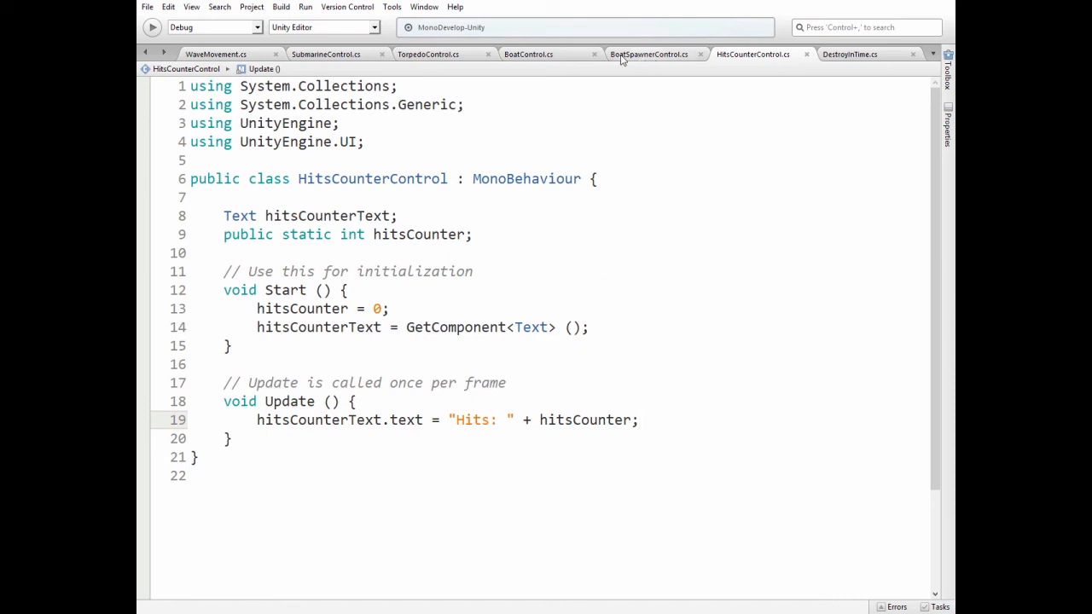
Review BoatControl's OnTriggerEnter2D hit increment and HitsCounterControl, then return to Unity.
click(524, 55)
scroll(580, 341, down, 8)
scroll(580, 342, down, 8)
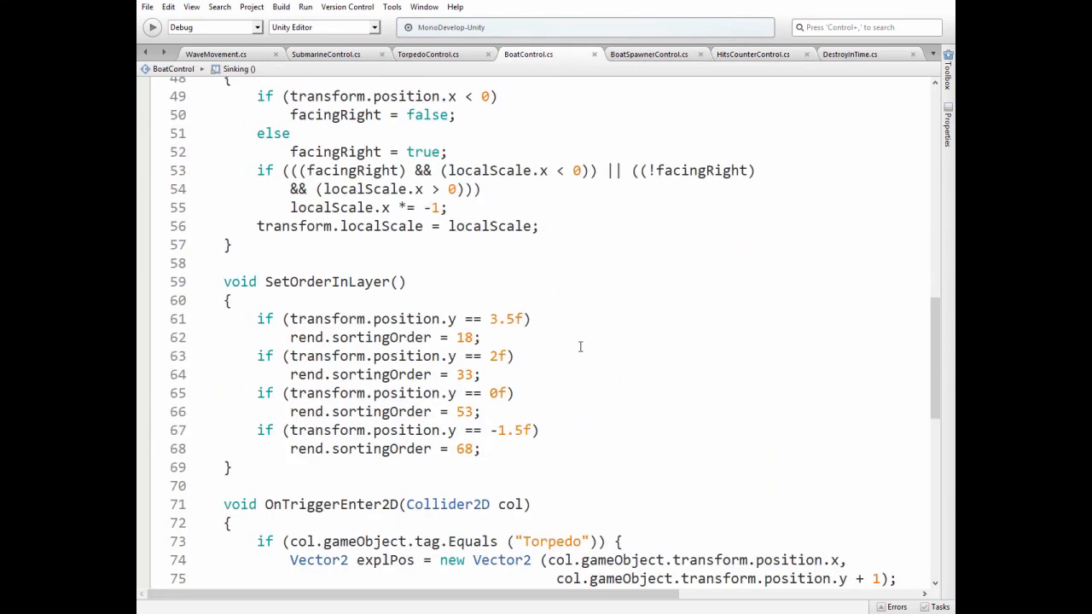
scroll(580, 341, down, 4)
scroll(580, 344, down, 2)
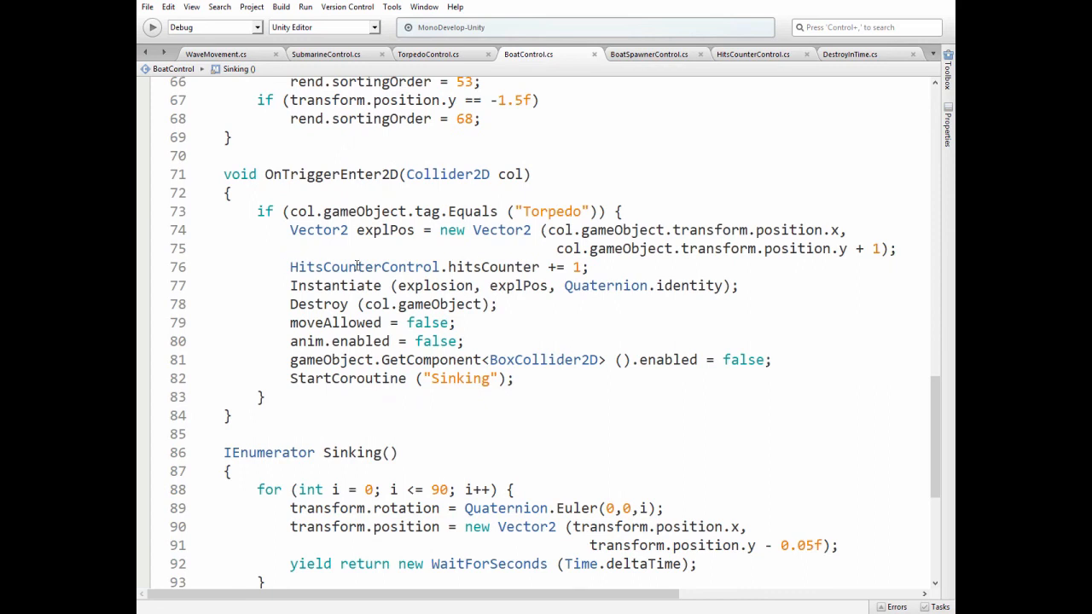
click(745, 55)
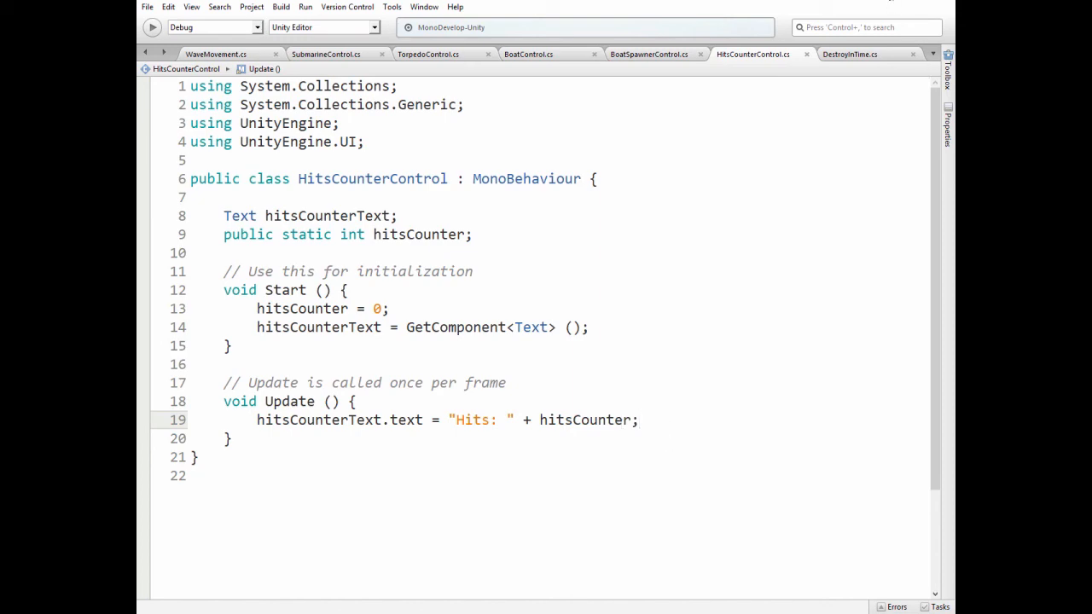
key(alt+Tab)
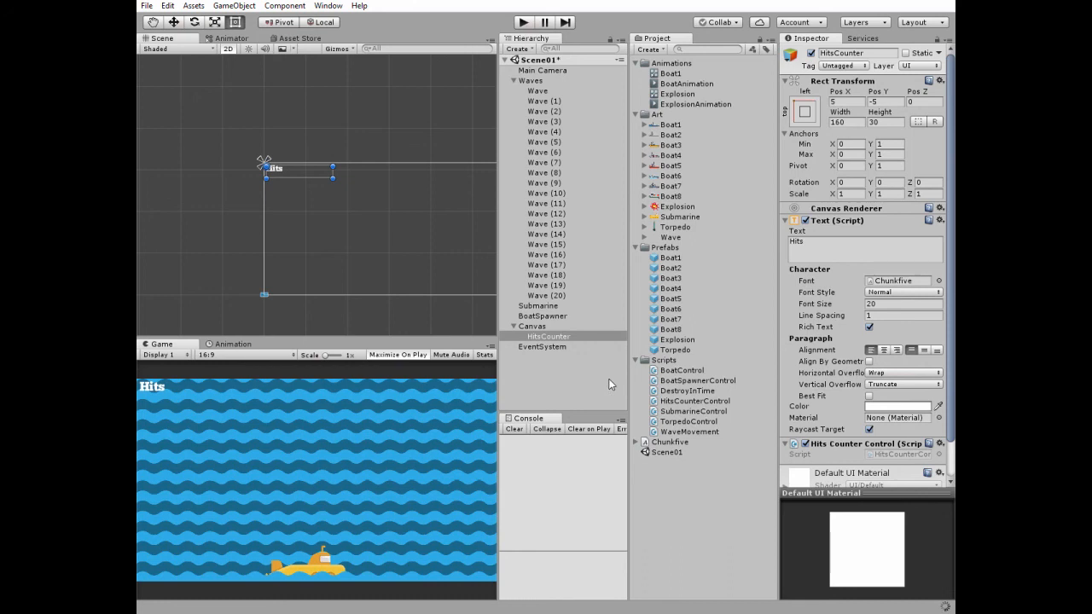
Start Play mode again and steer the submarine as boats spawn with Hits at 0.
key(ctrl+p)
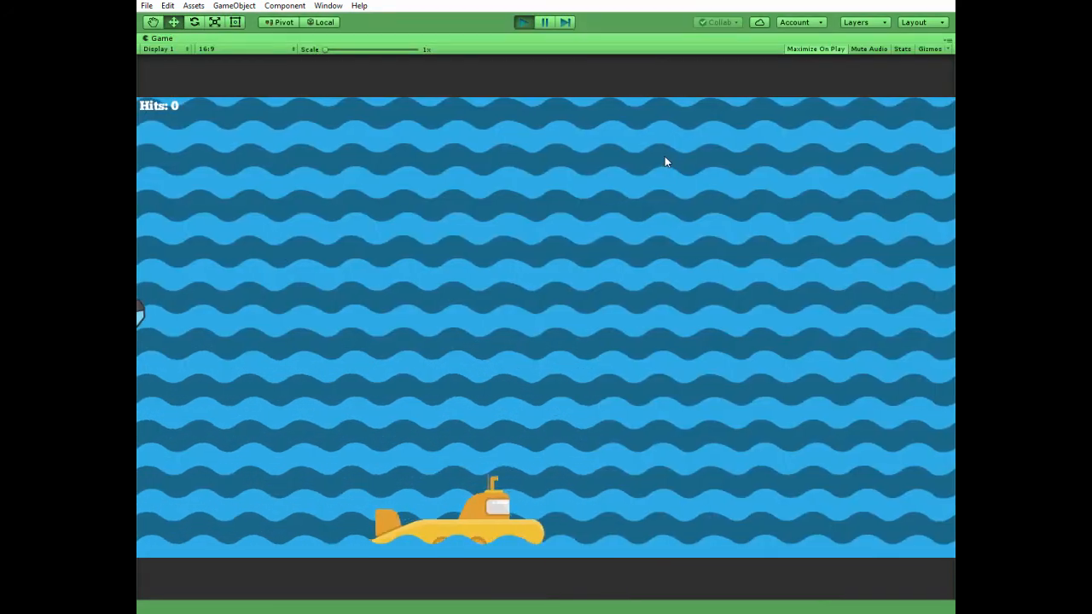
key(Left)
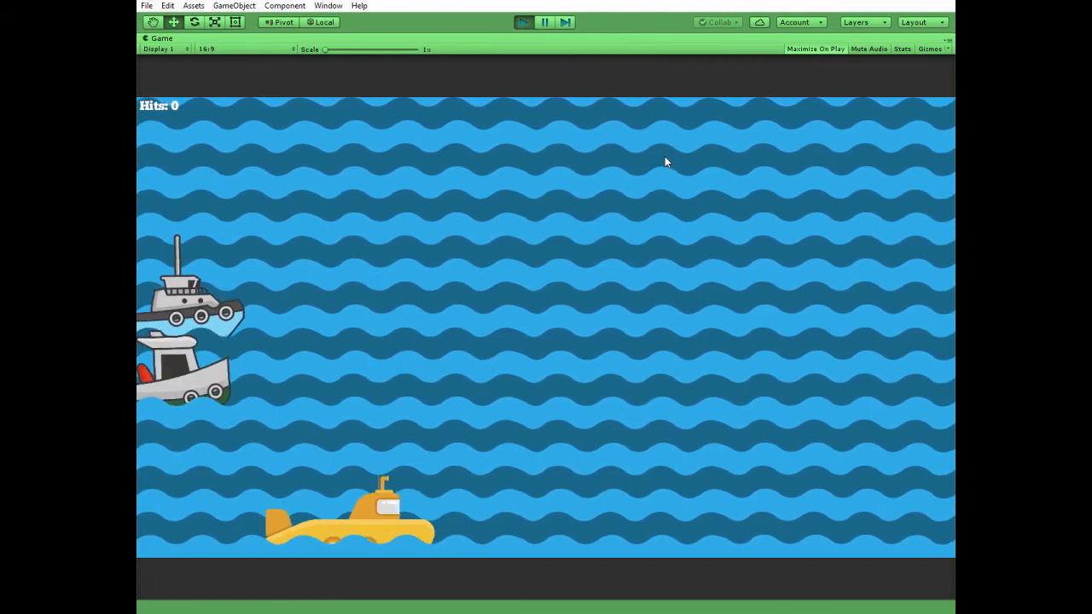